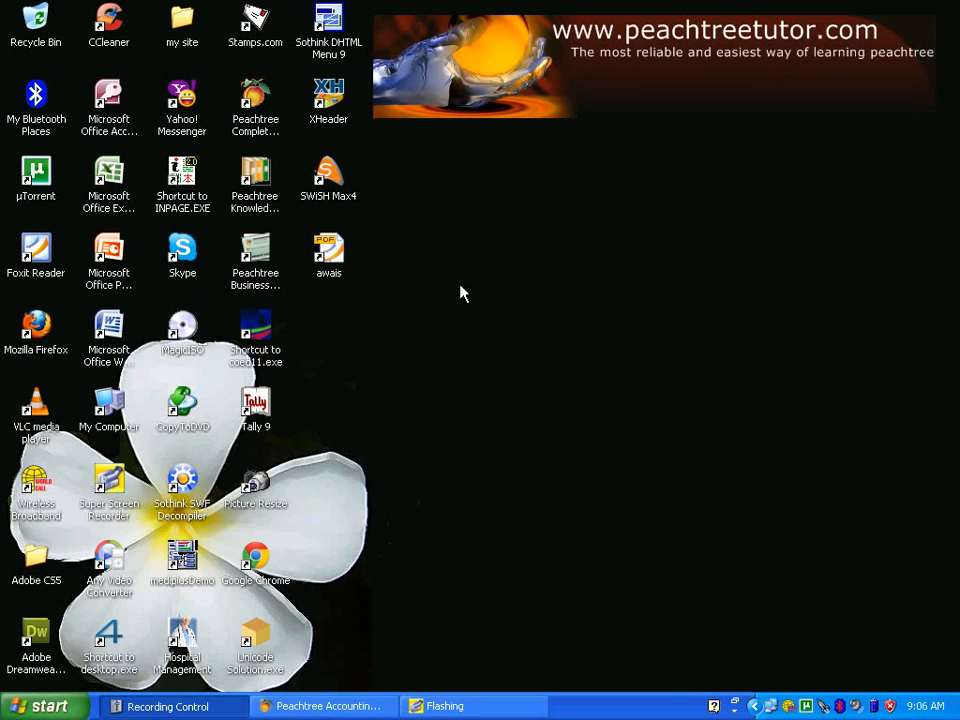
# Switch to Peachtree Accounting and open the default information settings for customers.
pyautogui.click(345, 712)
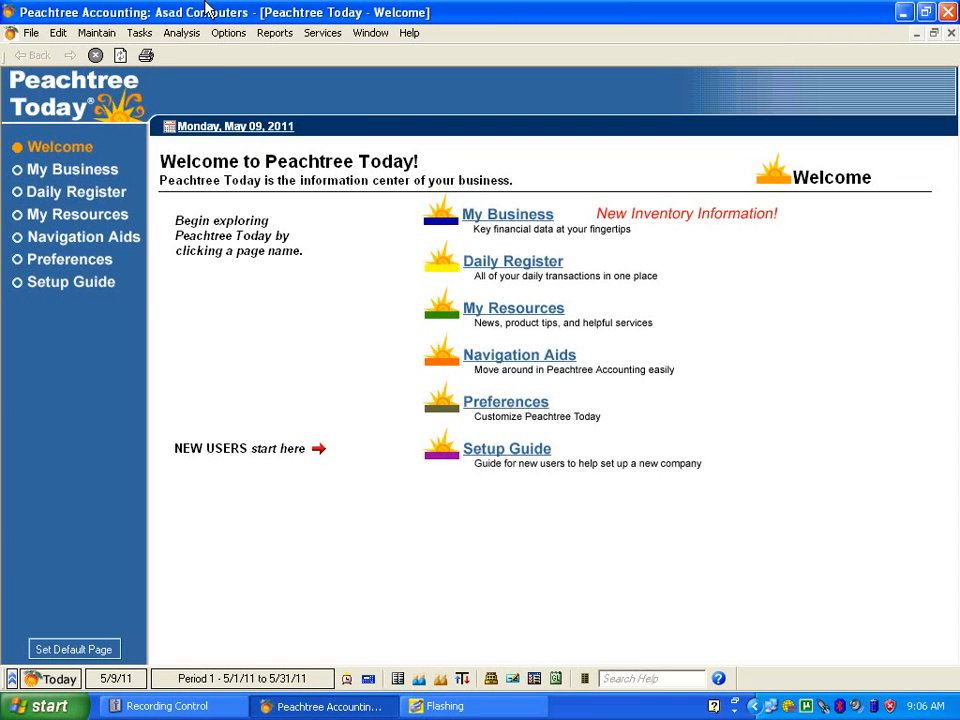
pyautogui.click(97, 34)
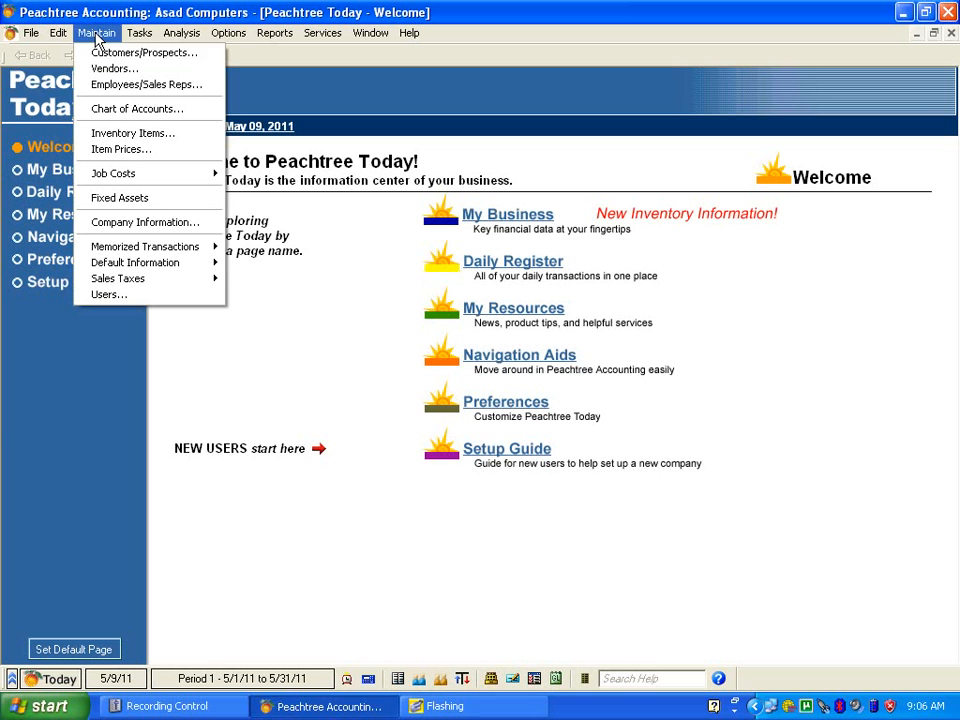
pyautogui.moveTo(135, 266)
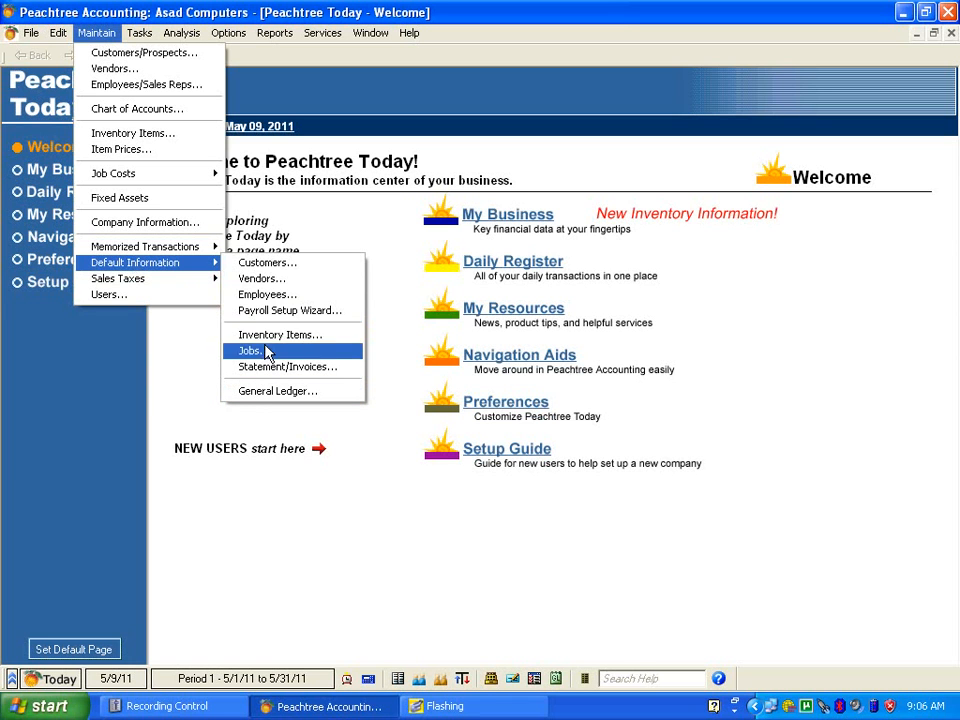
pyautogui.click(278, 267)
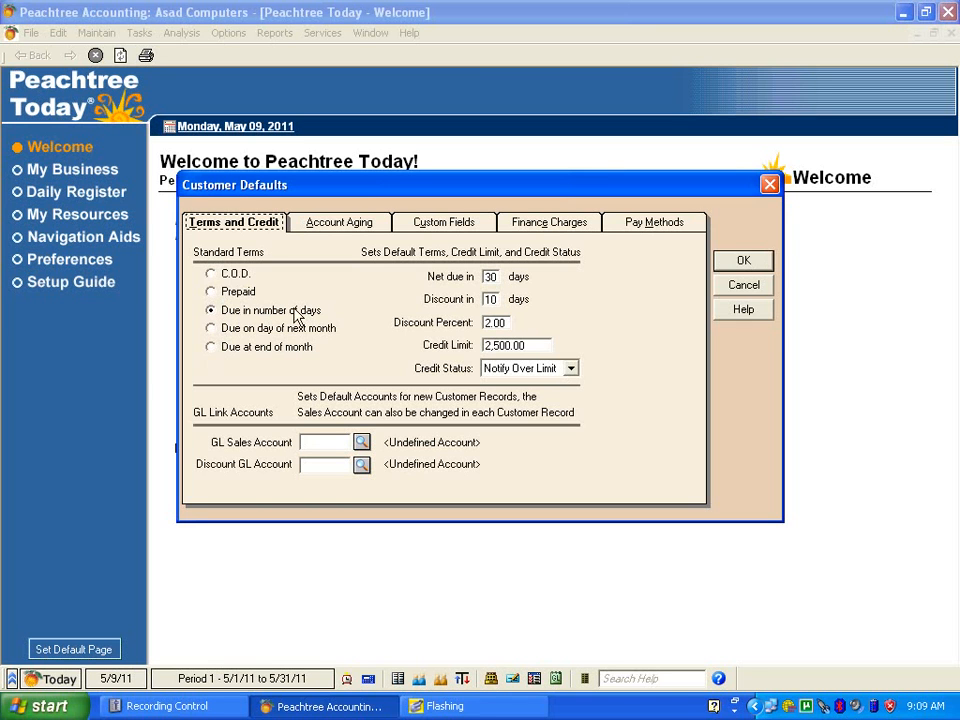
# Set the customers' standard terms to due in number of days and the default credit limit to 50,000.
pyautogui.click(211, 312)
pyautogui.press('BackSpace')
pyautogui.write('5')
pyautogui.press('BackSpace')
pyautogui.write('0')
pyautogui.click(499, 326)
pyautogui.click(530, 343)
pyautogui.moveTo(533, 348); pyautogui.dragTo(439, 346)
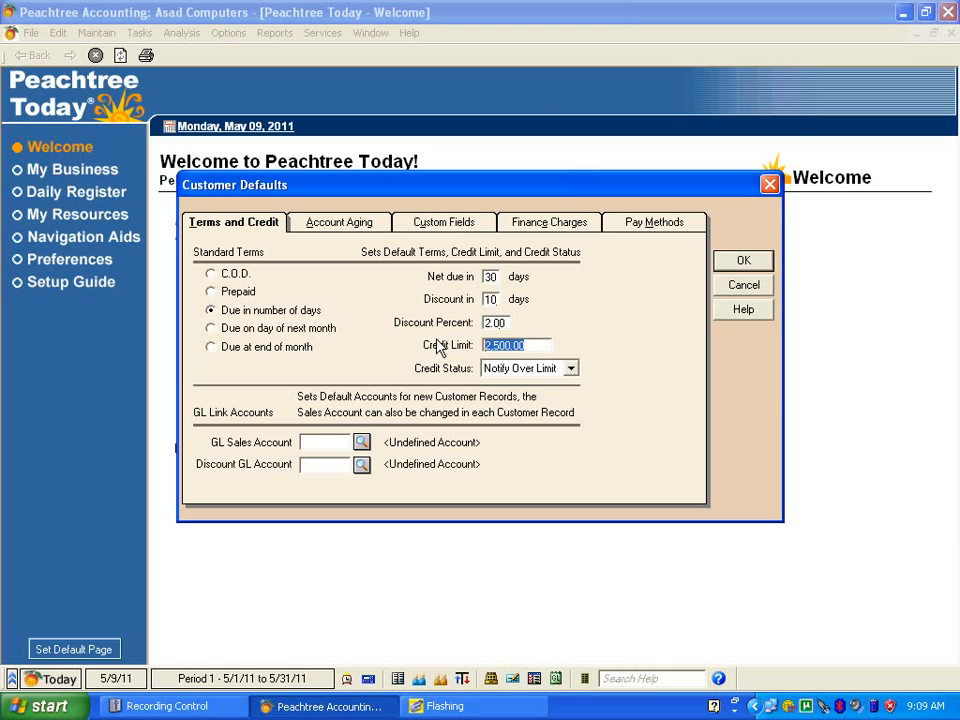
pyautogui.write('50000')
pyautogui.press('Tab')
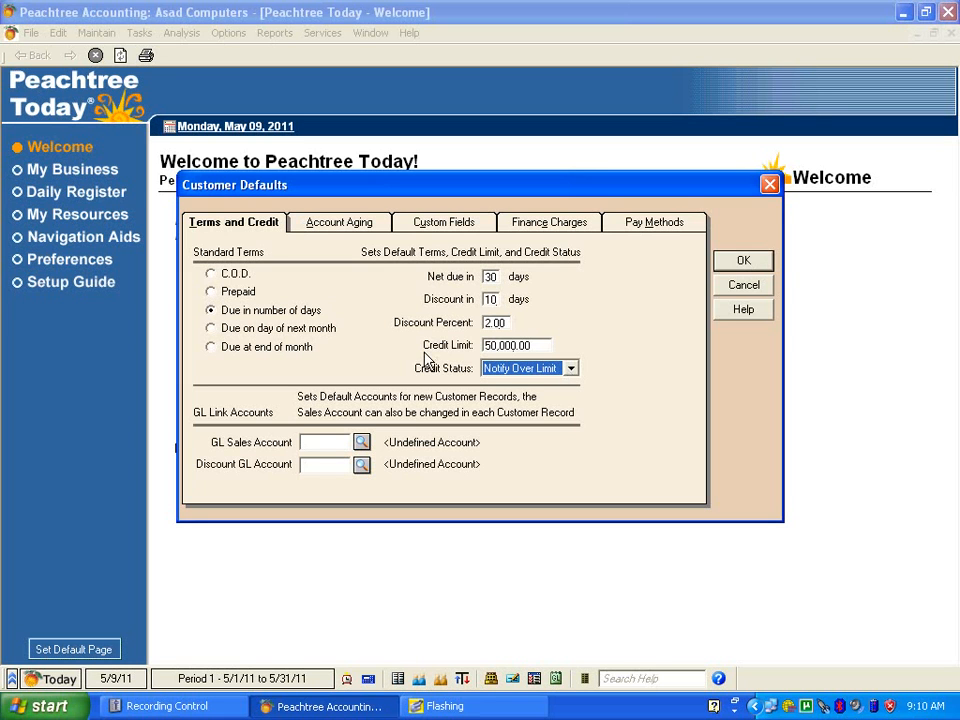
# Choose account 4001 Sales A/c as the default GL sales account for customers.
pyautogui.click(322, 444)
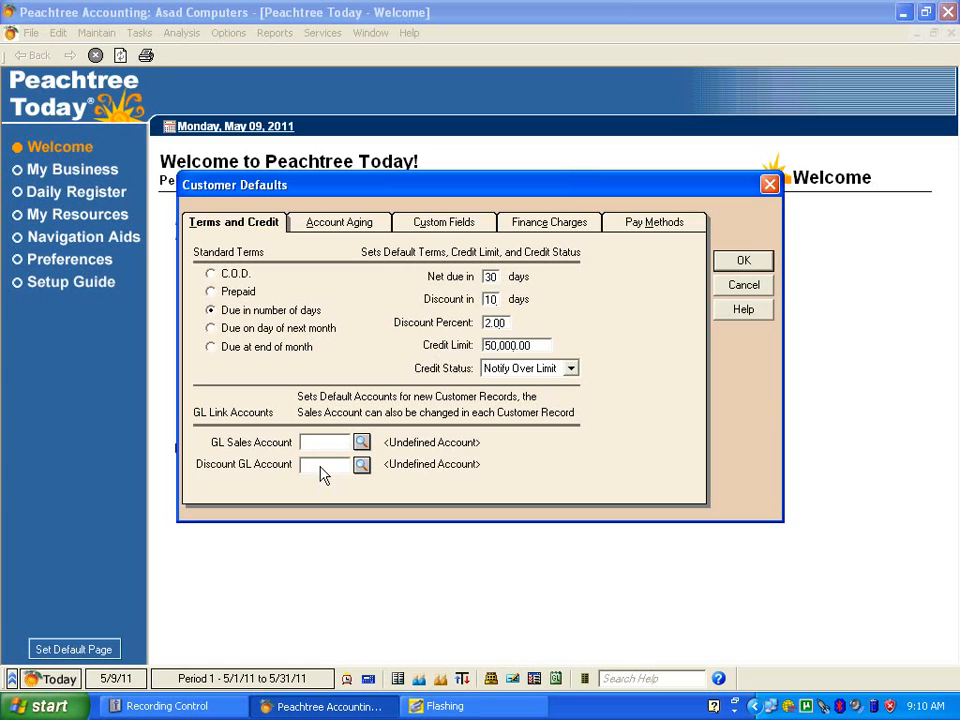
pyautogui.click(323, 466)
pyautogui.click(327, 446)
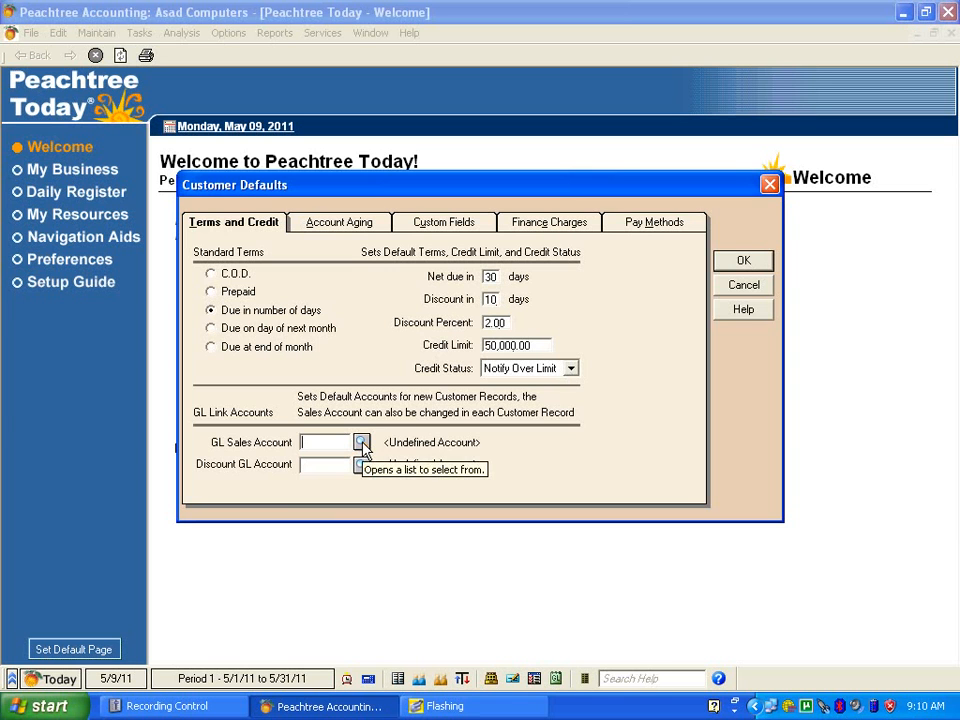
pyautogui.click(362, 443)
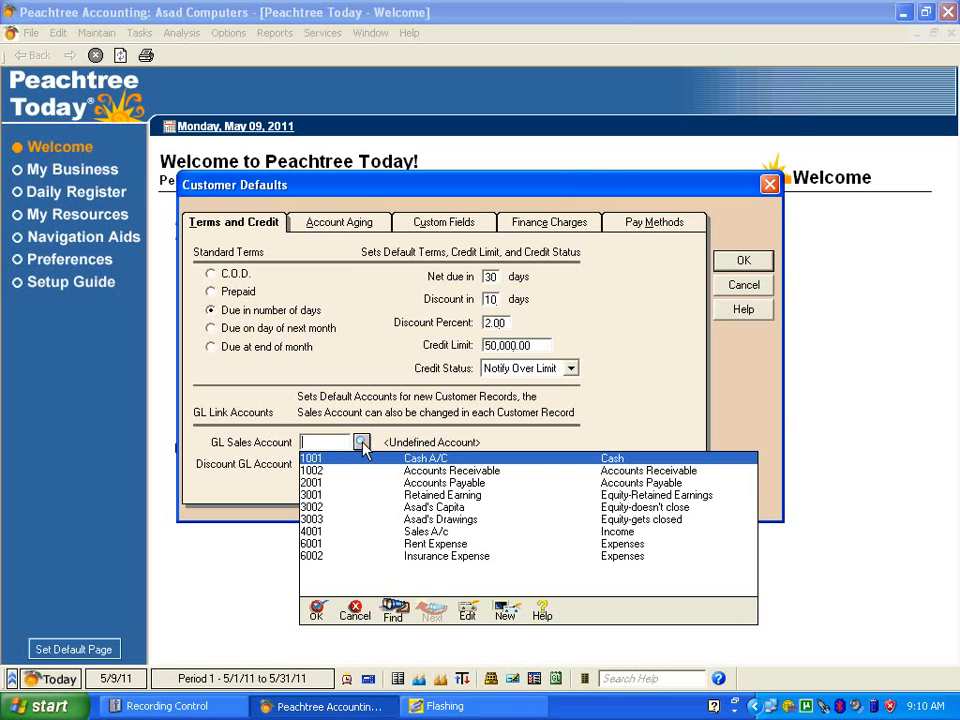
pyautogui.click(413, 532)
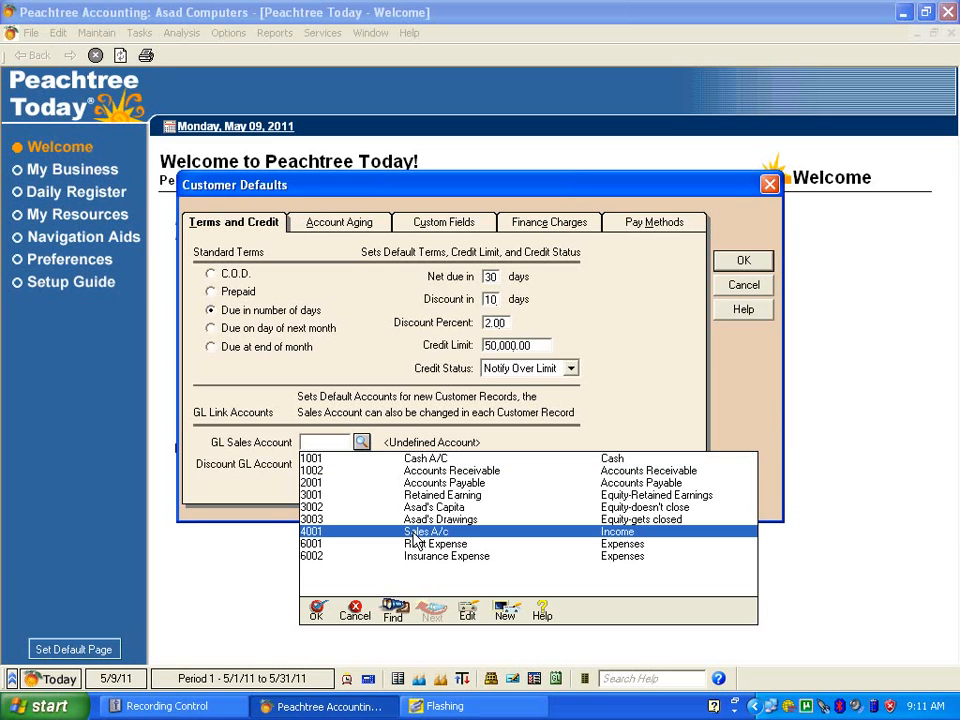
pyautogui.click(315, 612)
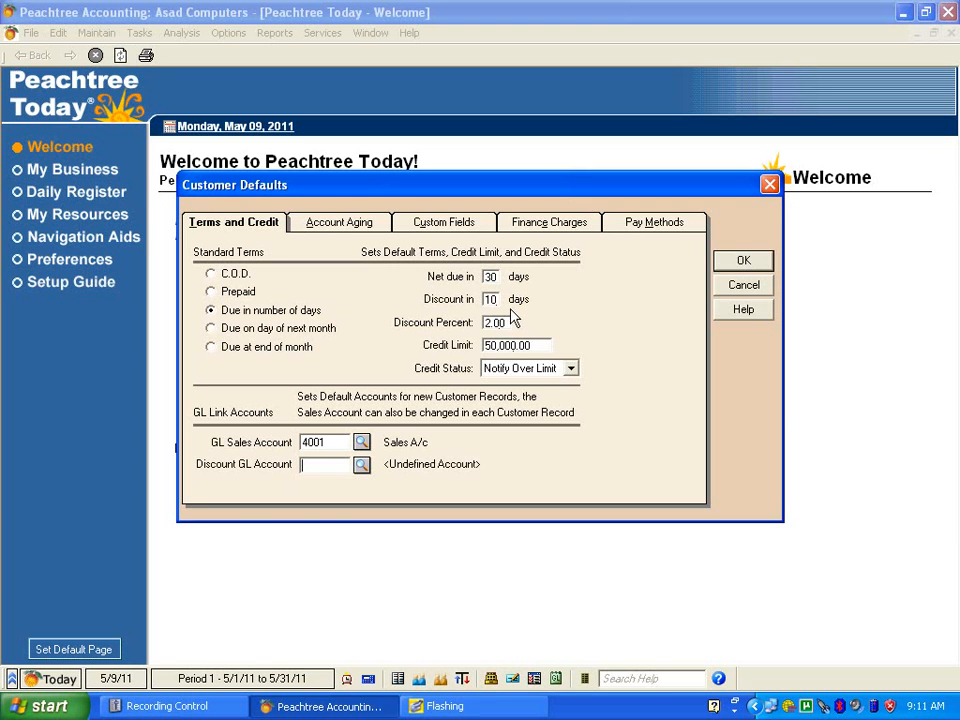
# Create account 8001 "Discount Allowed" of type Expenses from the discount GL account lookup and use it as the customers' discount account.
pyautogui.click(364, 472)
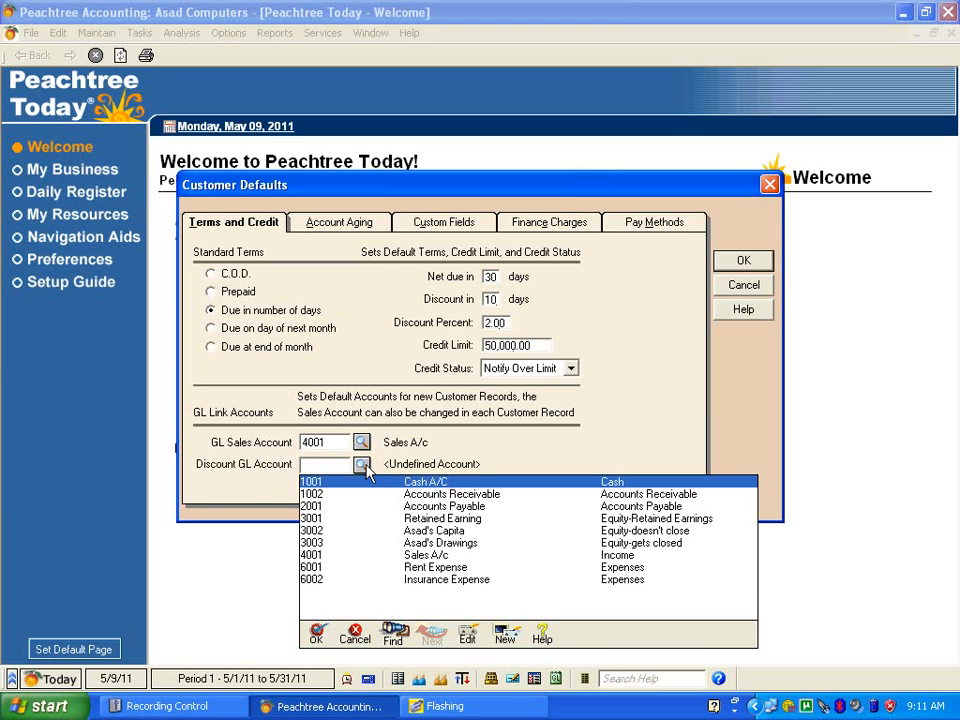
pyautogui.click(505, 637)
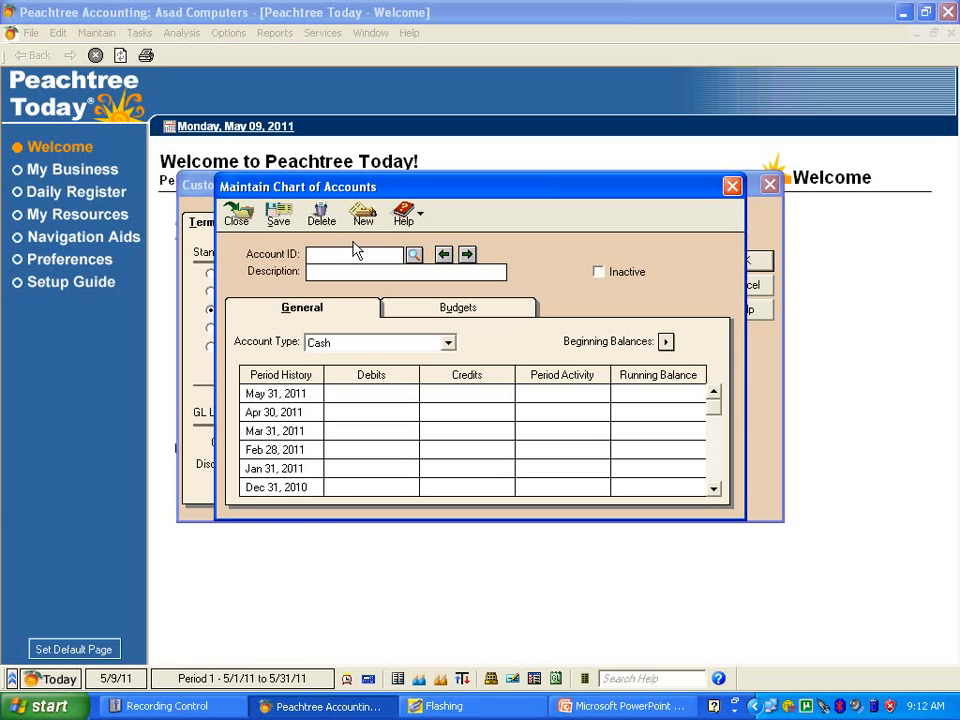
pyautogui.write('8')
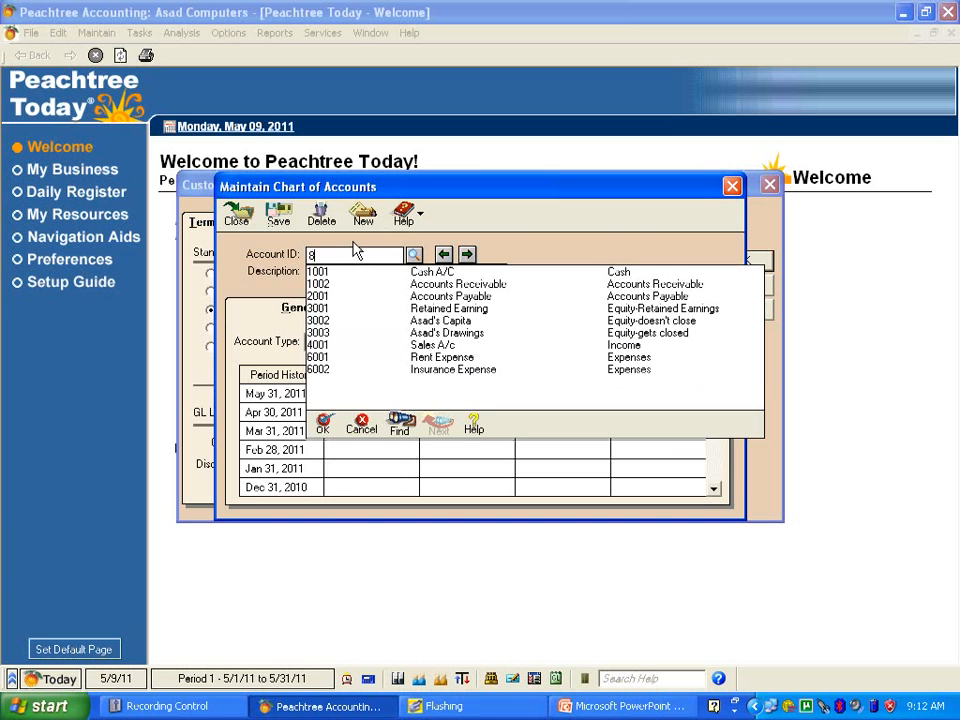
pyautogui.write('001')
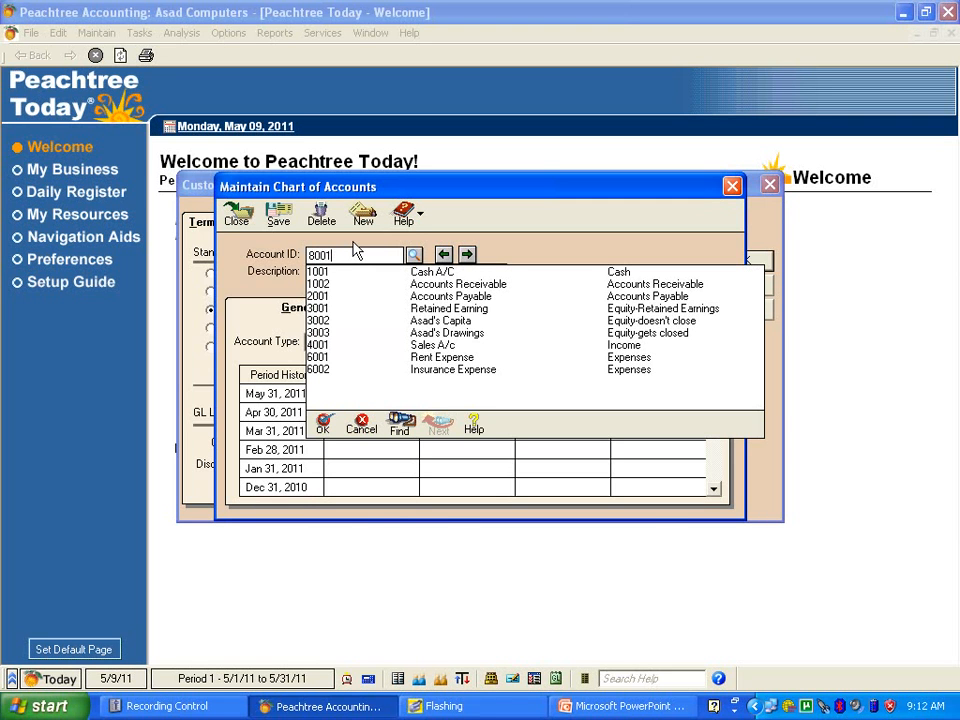
pyautogui.press('Tab')
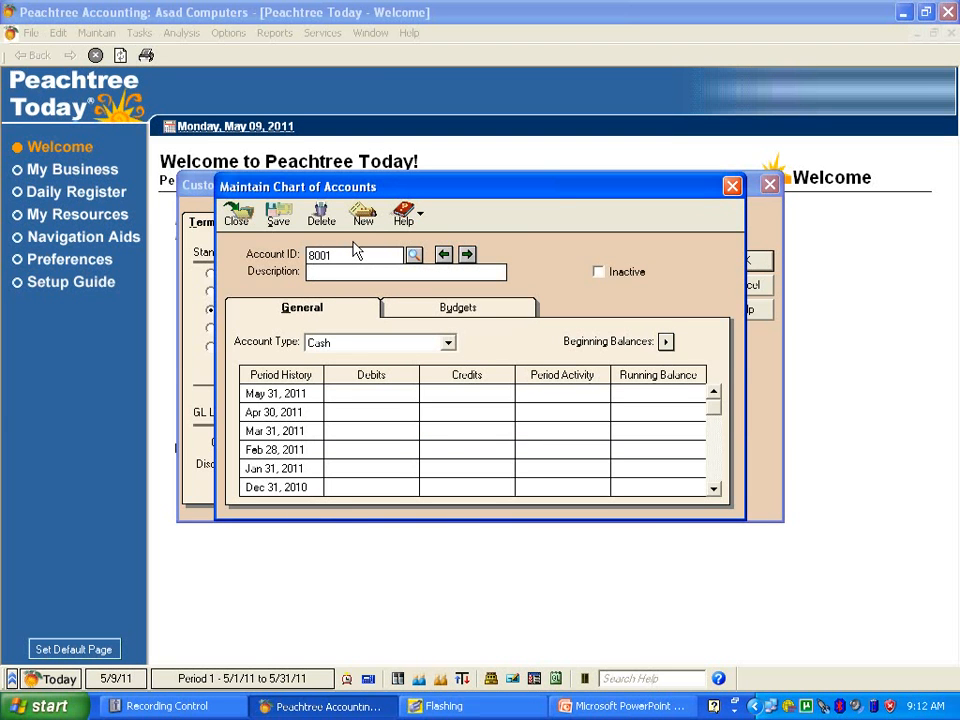
pyautogui.write('Discou')
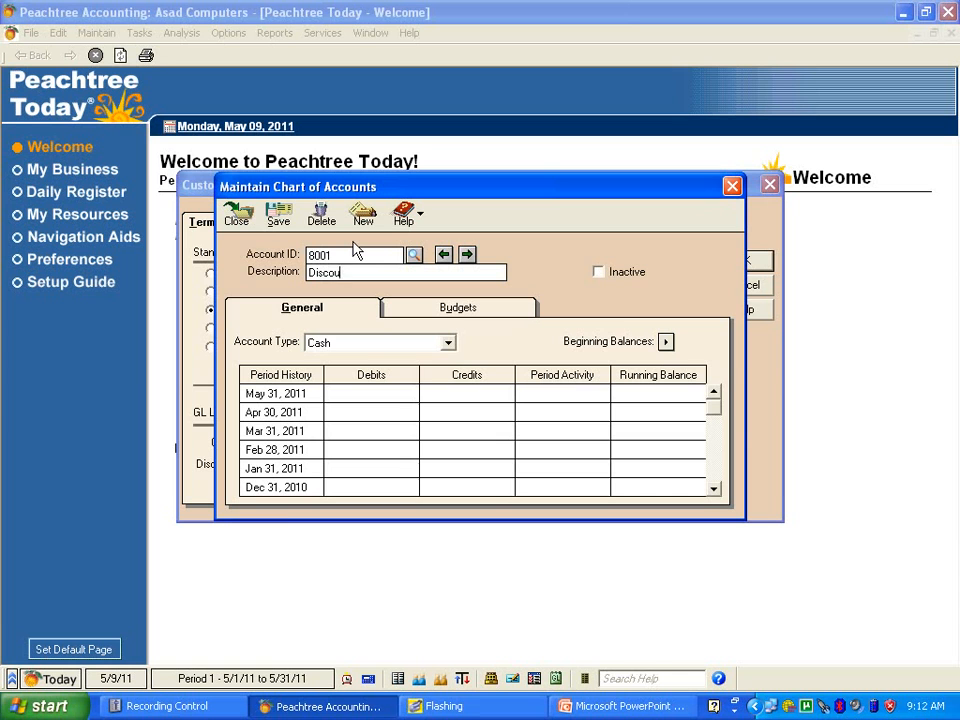
pyautogui.write('nt Allowed')
pyautogui.click(445, 346)
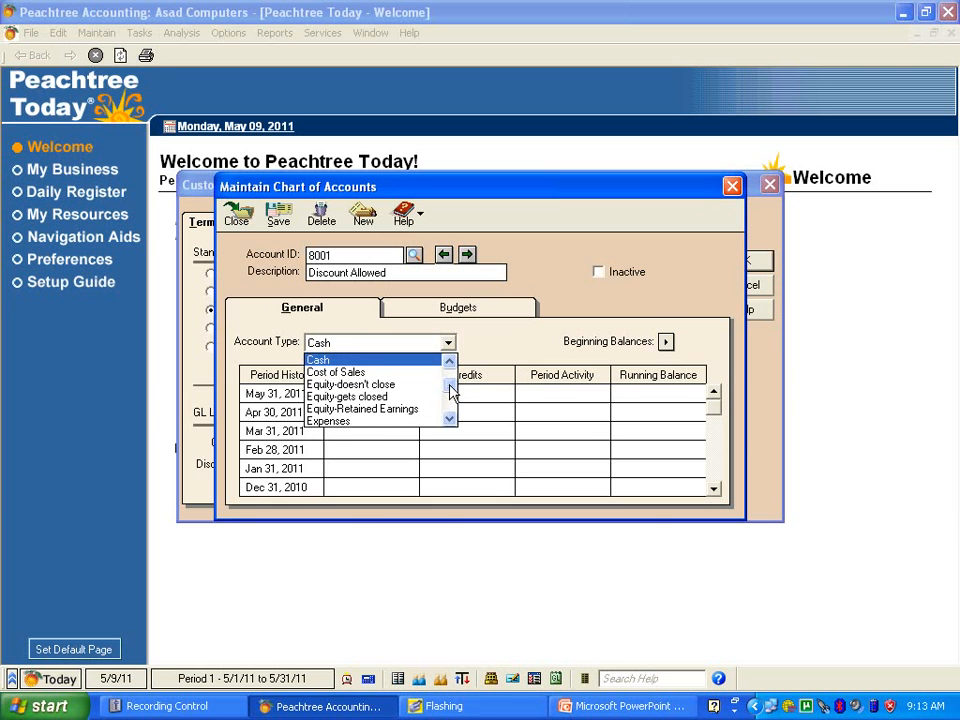
pyautogui.click(376, 421)
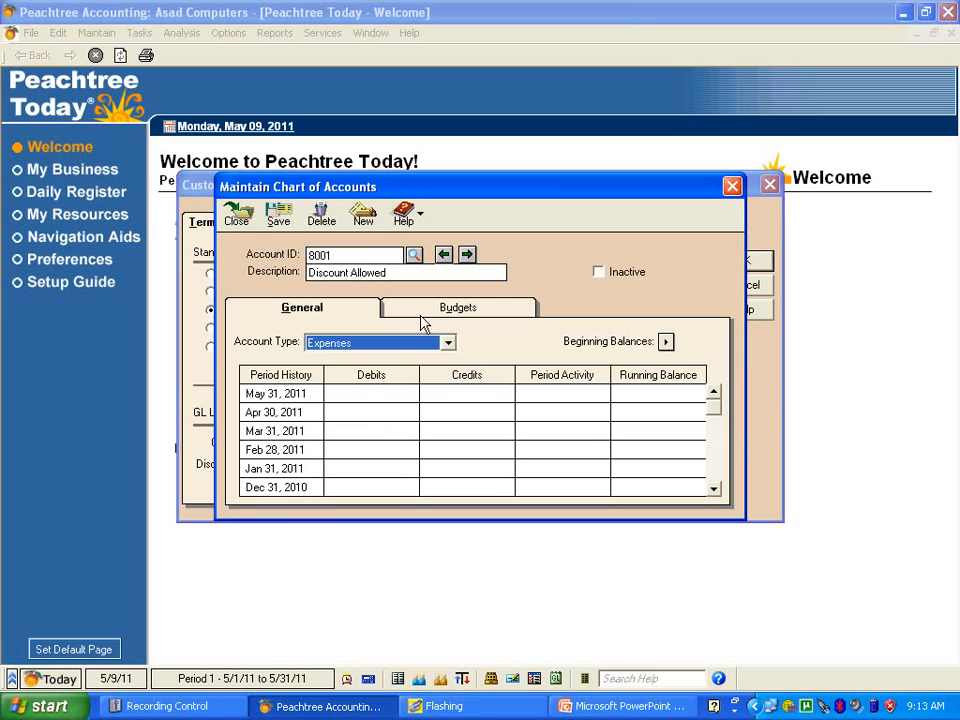
pyautogui.click(280, 222)
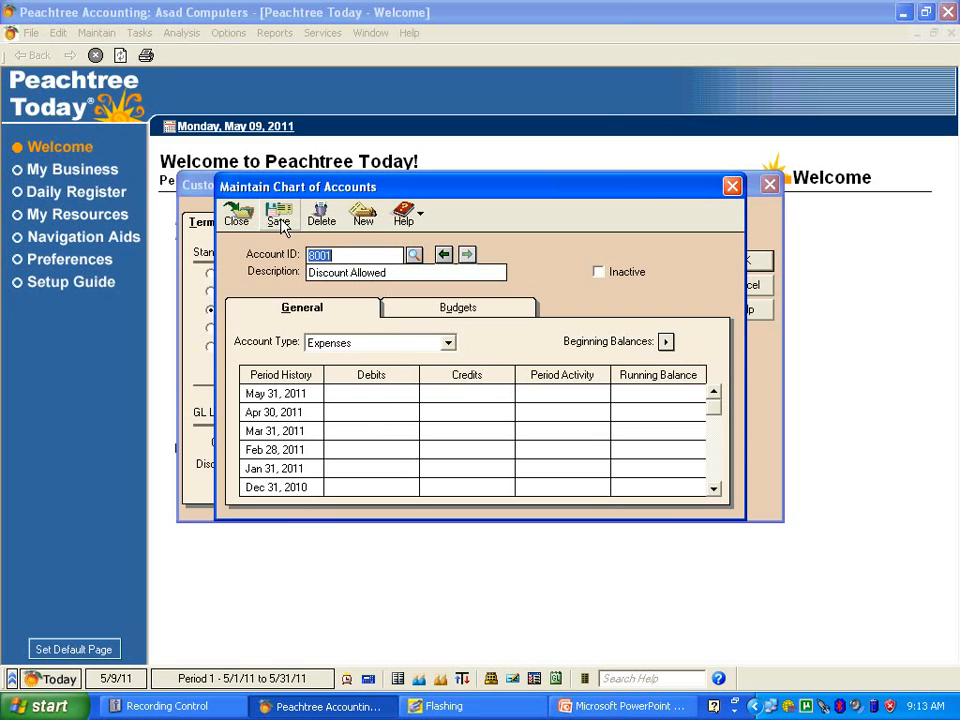
pyautogui.click(733, 187)
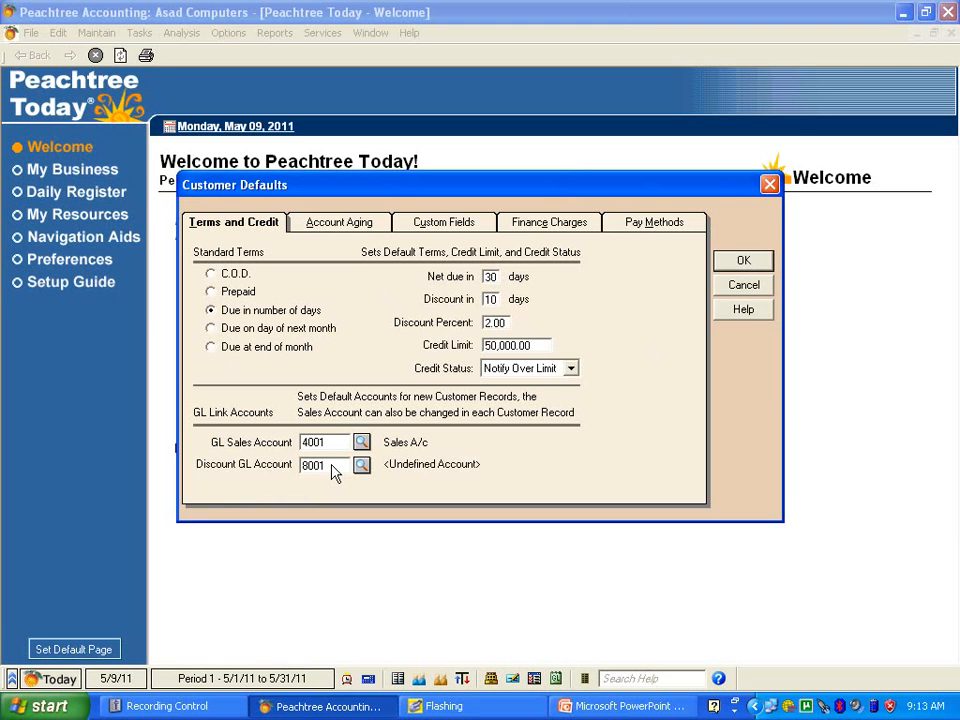
# Set customer account aging to age invoices by invoice date and review the custom field labels.
pyautogui.click(341, 229)
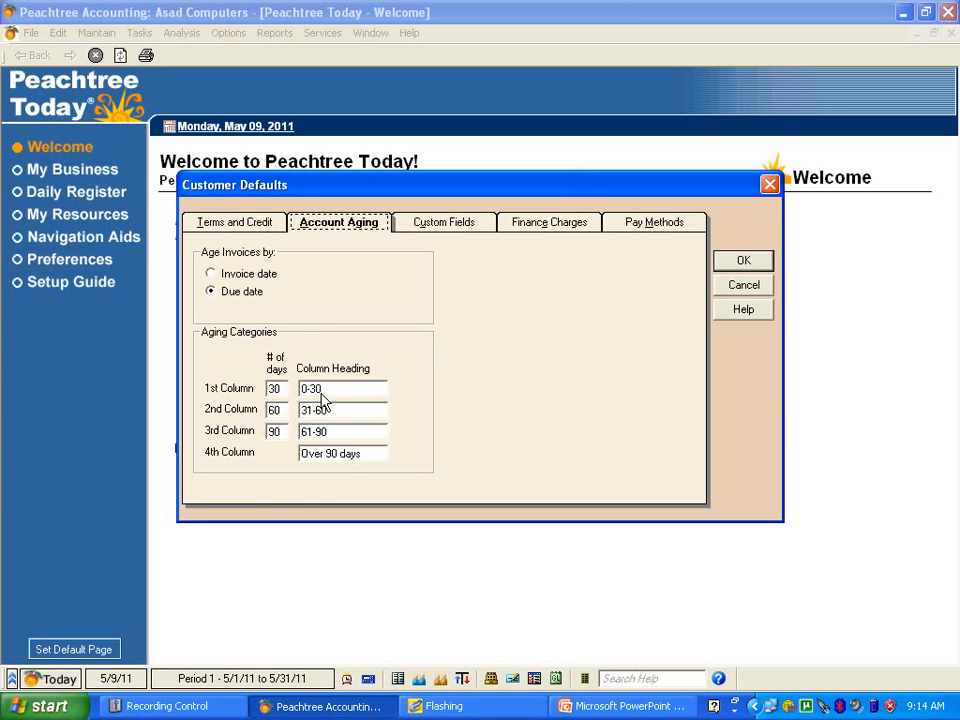
pyautogui.click(212, 274)
pyautogui.click(440, 228)
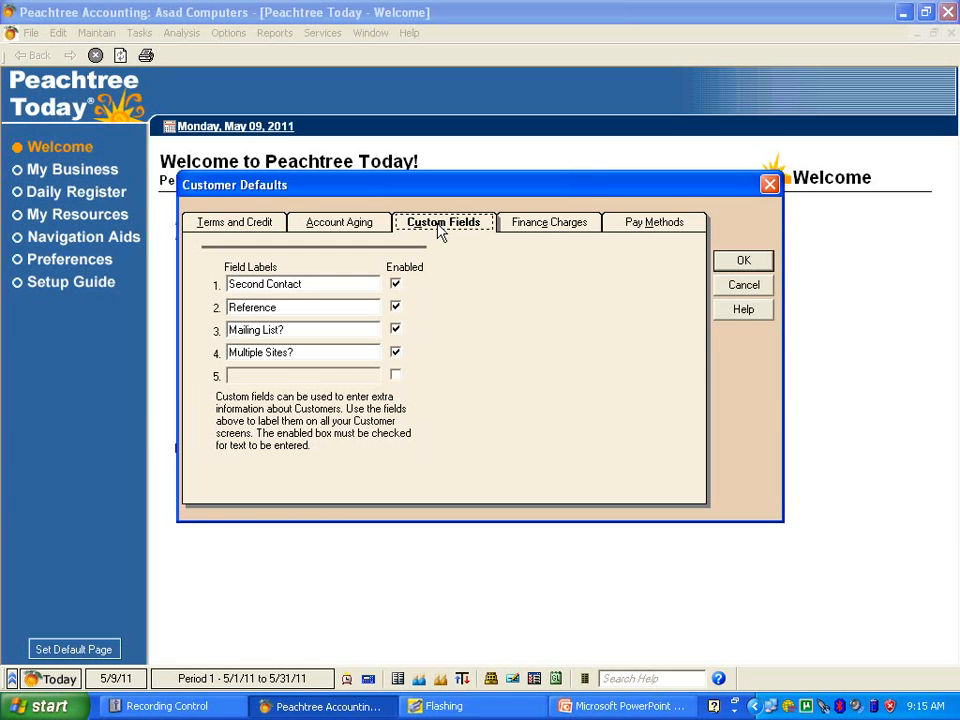
pyautogui.click(316, 287)
pyautogui.click(307, 309)
# Enable finance charges for customers on invoices 10 days overdue, up to $1,000.
pyautogui.click(538, 228)
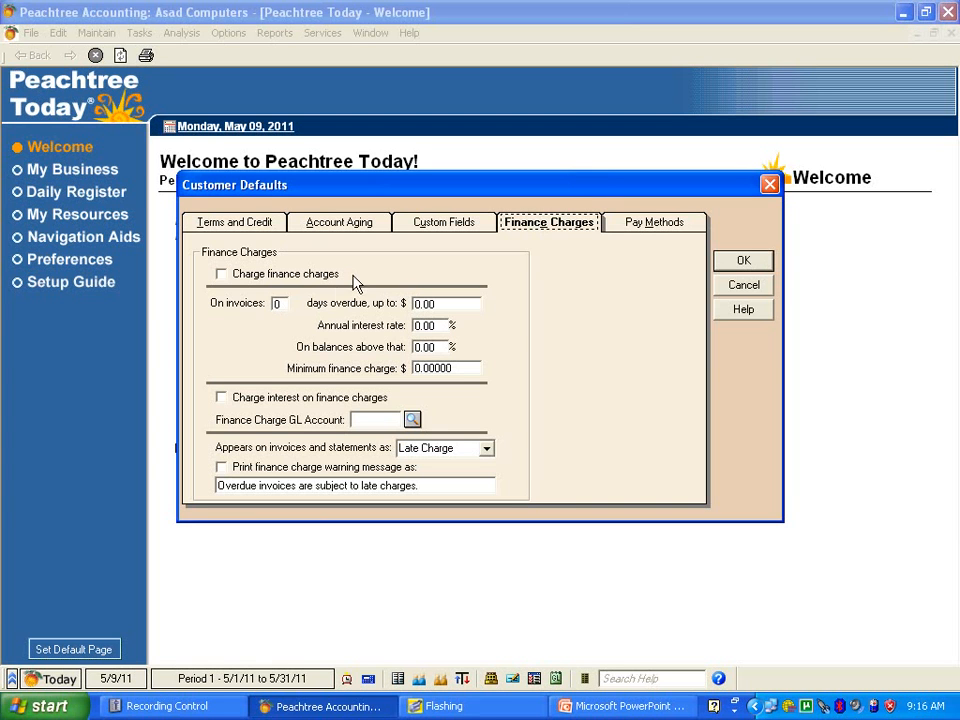
pyautogui.click(222, 276)
pyautogui.click(276, 305)
pyautogui.write('10')
pyautogui.moveTo(446, 306); pyautogui.dragTo(403, 310)
pyautogui.write('1000')
# Set the annual interest rate to 2%, the rate on balances above that to 20%, and the minimum finance charge to $50.
pyautogui.click(410, 326)
pyautogui.write('2')
pyautogui.click(425, 368)
pyautogui.click(410, 348)
pyautogui.write('20')
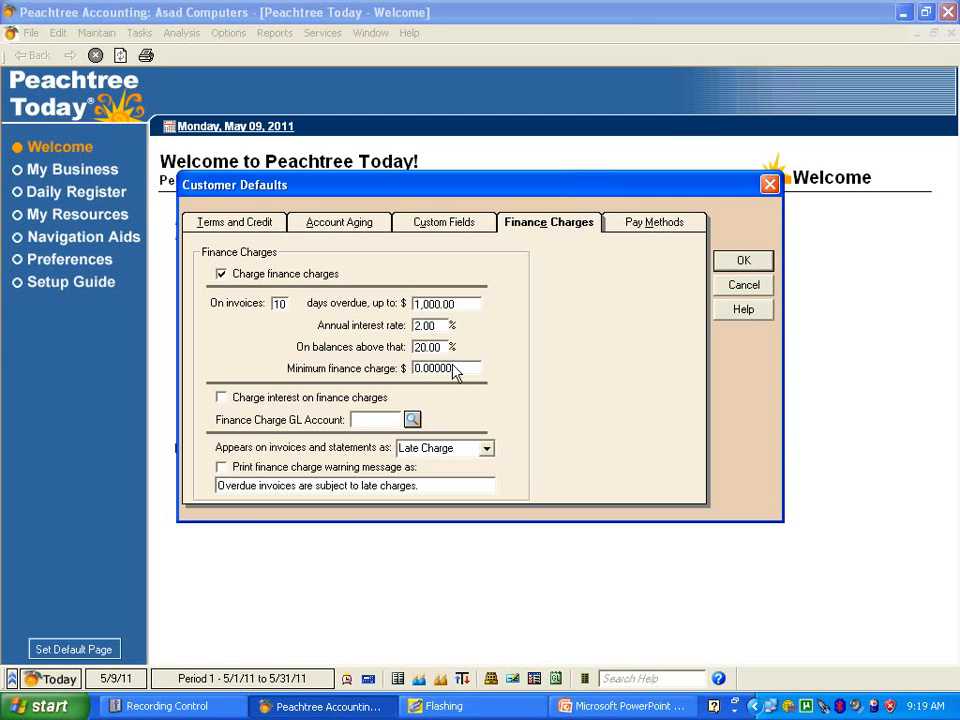
pyautogui.moveTo(458, 373); pyautogui.dragTo(426, 370)
pyautogui.write('50')
pyautogui.click(221, 398)
pyautogui.click(222, 398)
# Add Debit Card and Direct Deposit as payment methods 7 and 8 and accept the customer defaults.
pyautogui.click(644, 225)
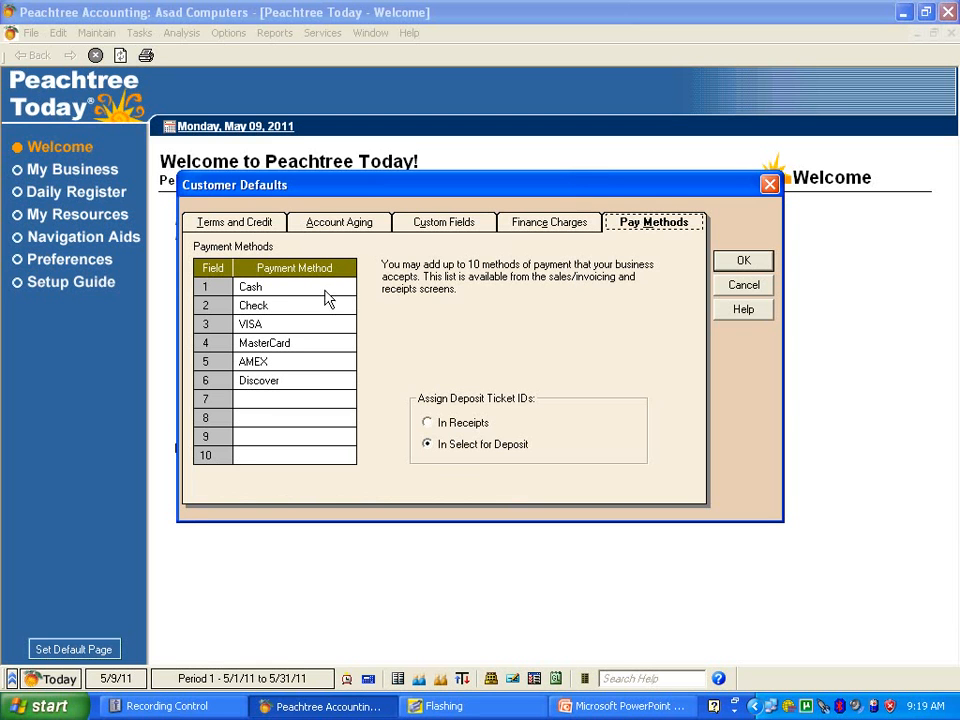
pyautogui.click(268, 400)
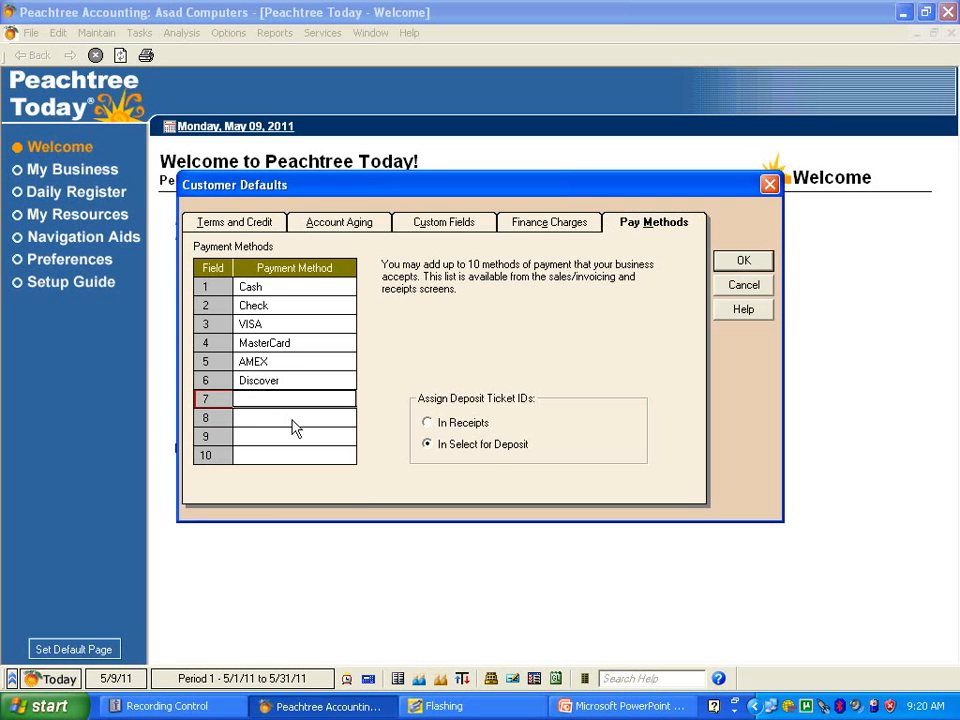
pyautogui.write('Debit Card')
pyautogui.click(320, 420)
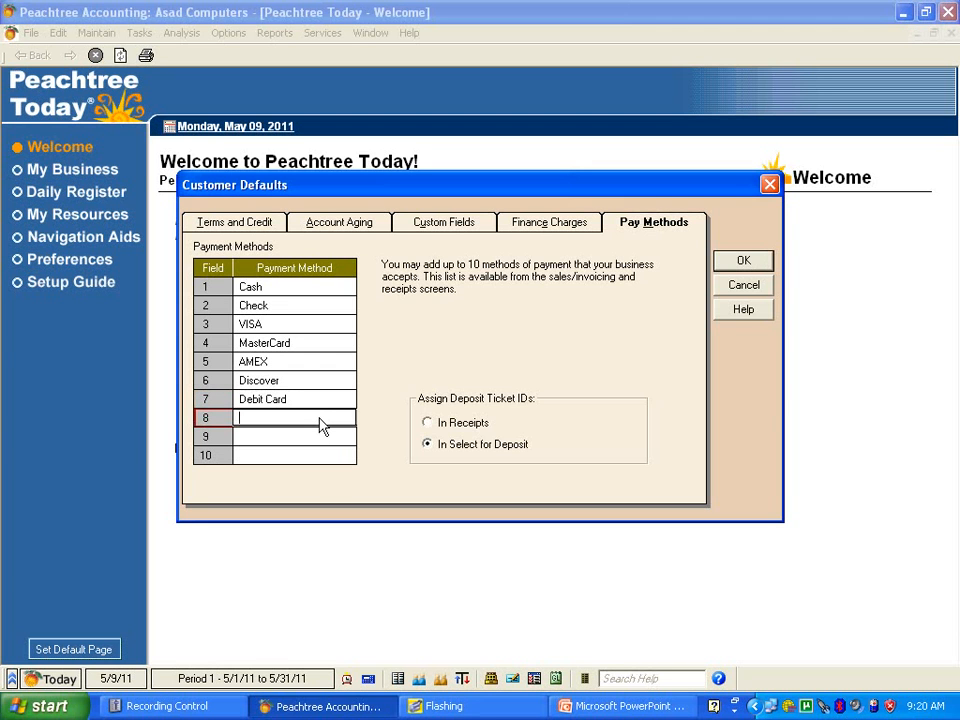
pyautogui.write('Direct Deposit')
pyautogui.click(738, 264)
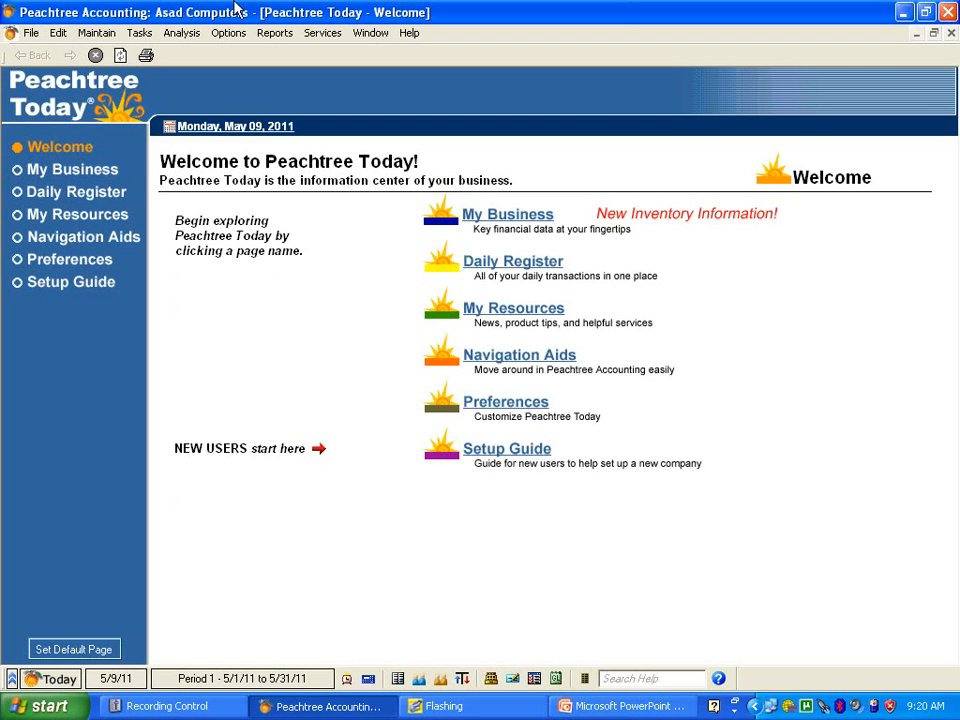
# Open the customer maintenance form and examine its sales defaults, terms and credit, payment defaults and custom fields.
pyautogui.click(92, 34)
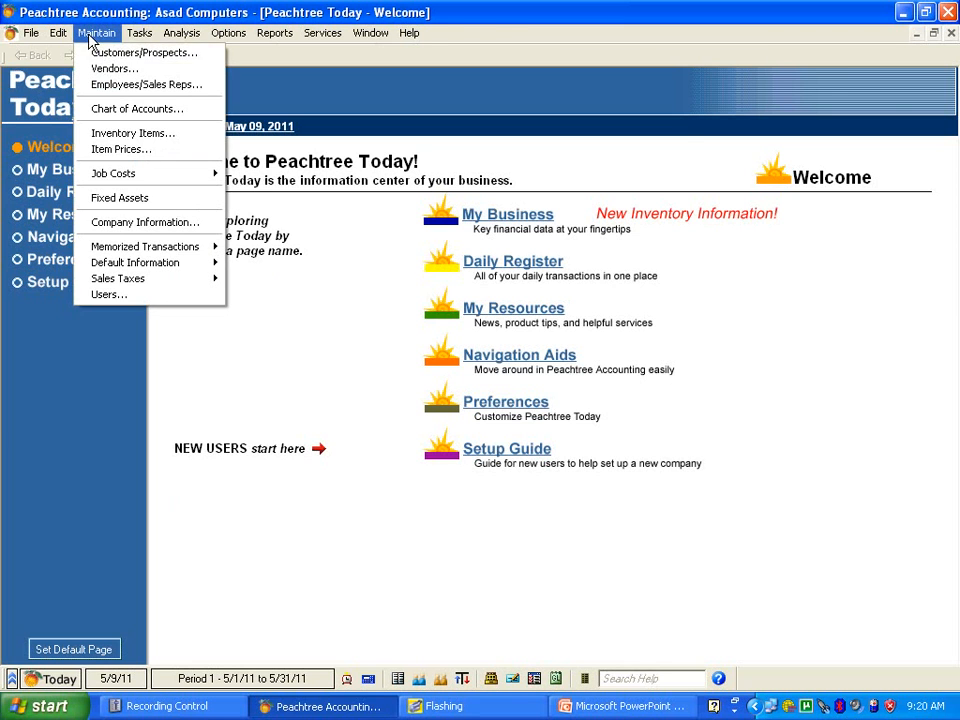
pyautogui.click(102, 56)
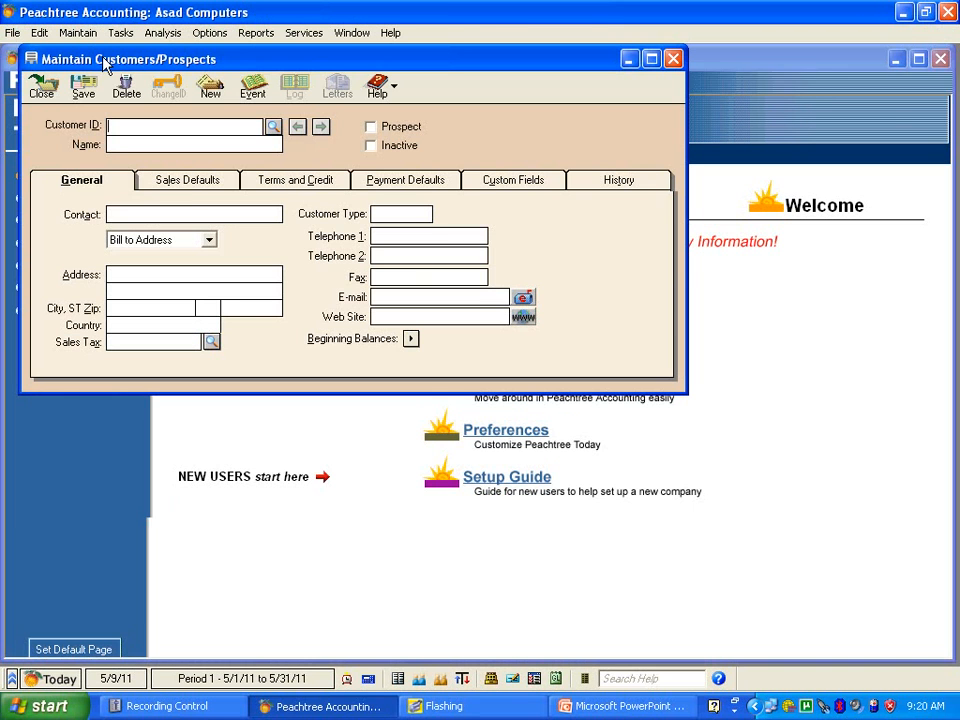
pyautogui.click(178, 182)
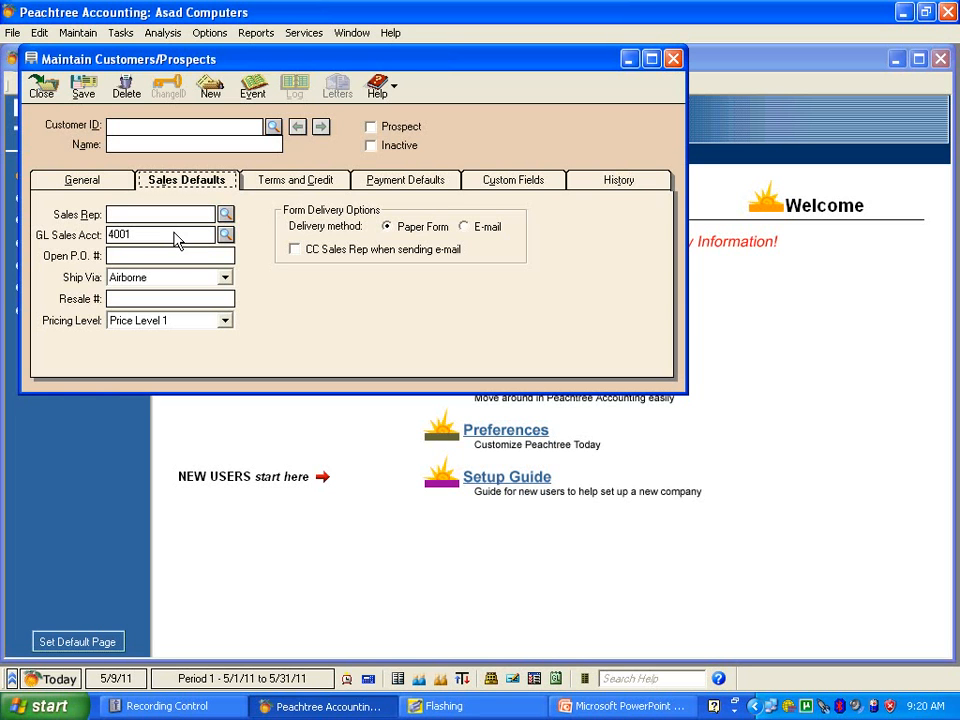
pyautogui.click(283, 184)
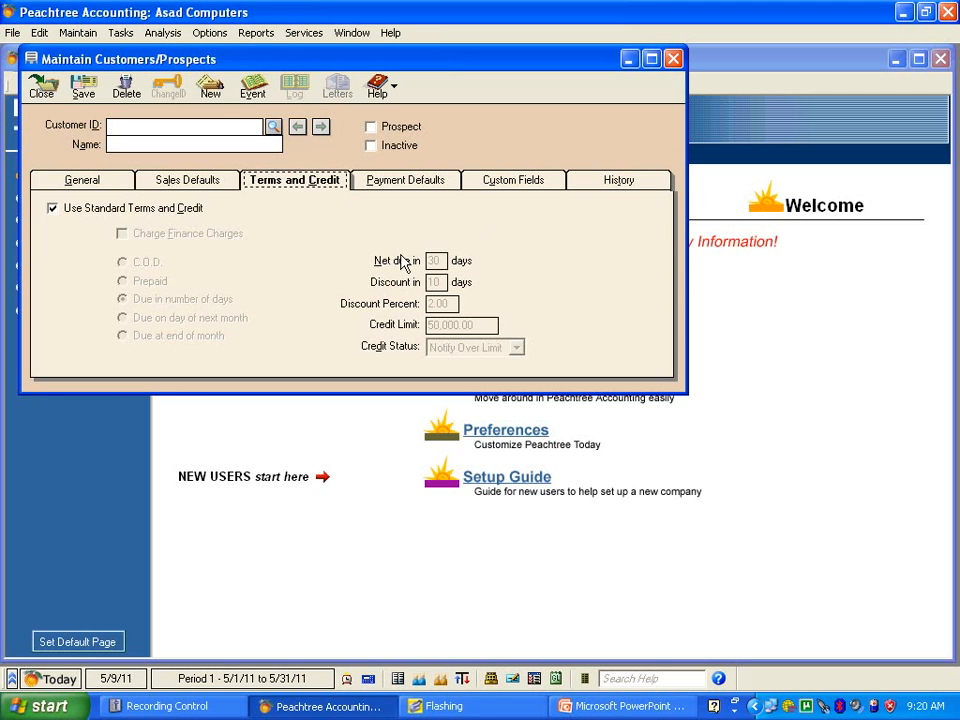
pyautogui.click(404, 184)
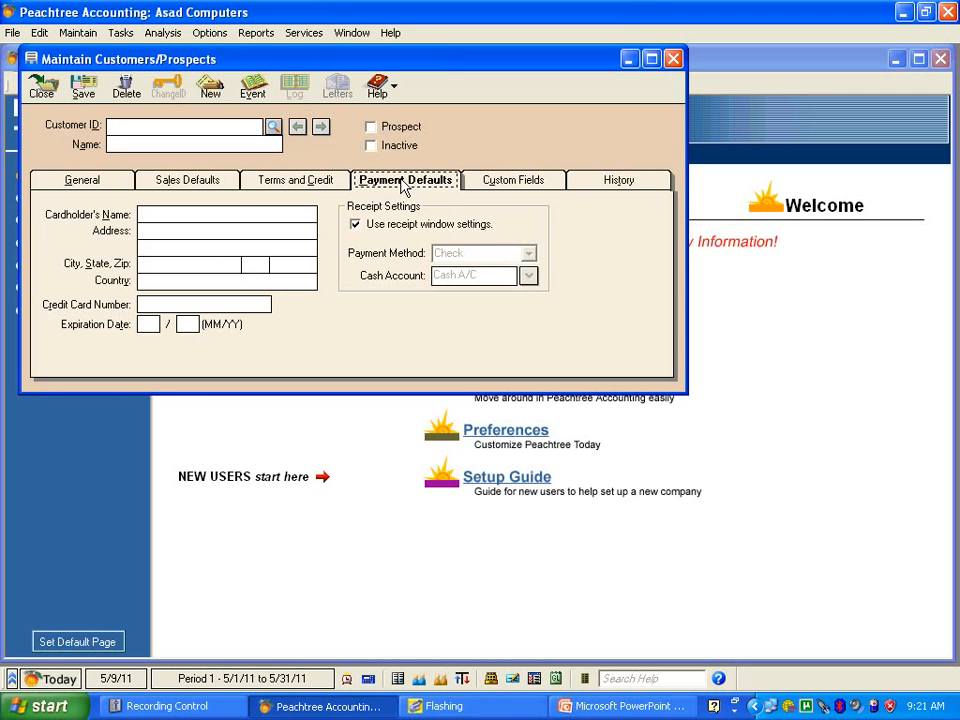
pyautogui.click(489, 190)
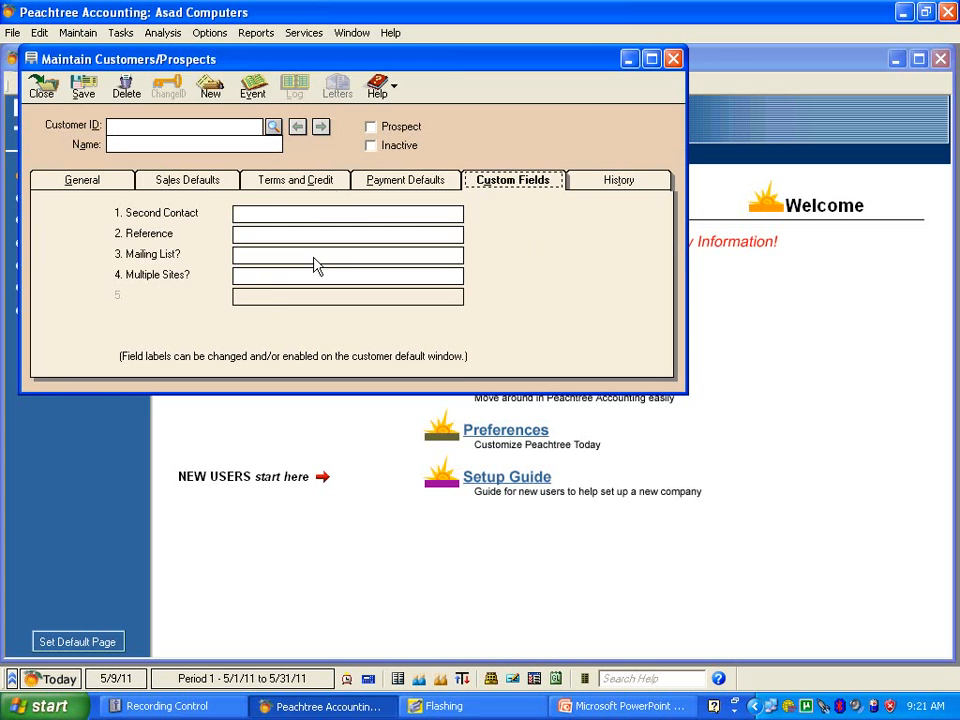
# Close the customer maintenance form and open the default information for vendors.
pyautogui.click(673, 60)
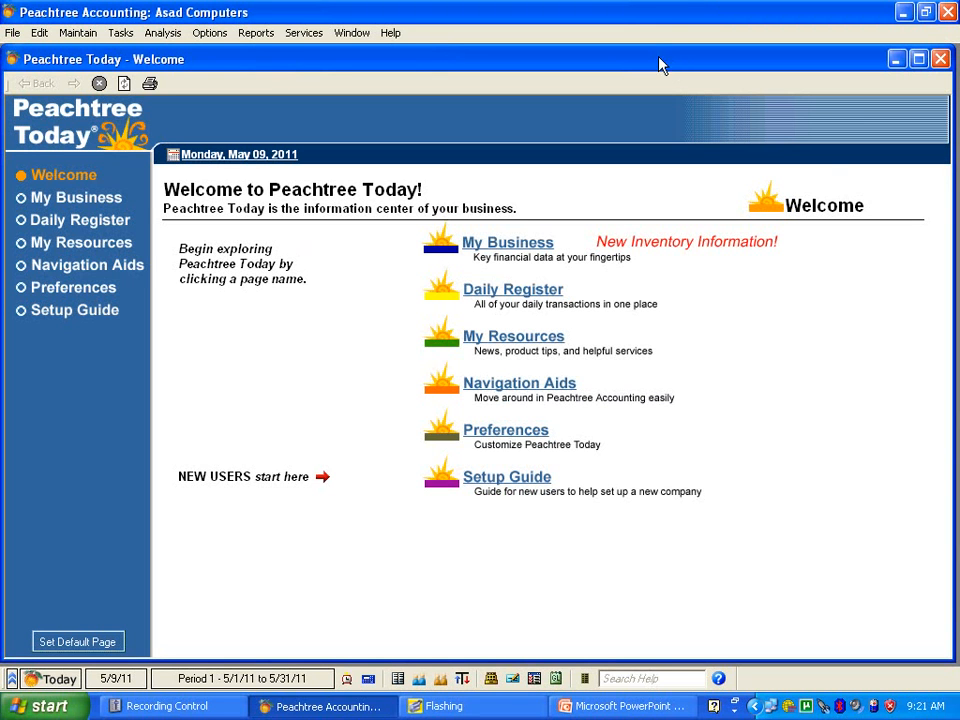
pyautogui.click(88, 33)
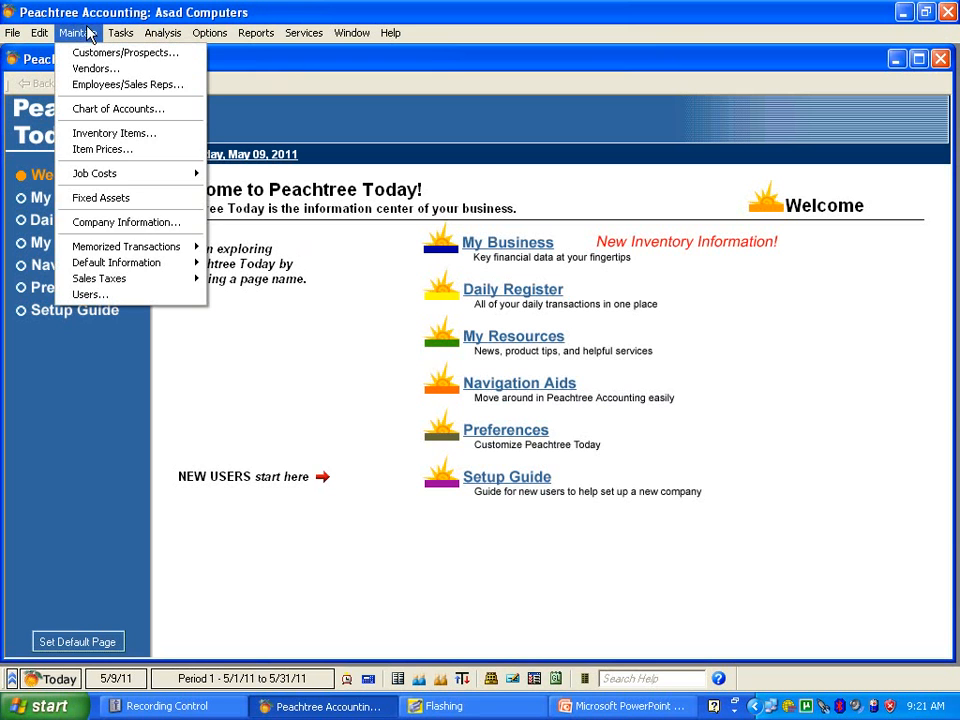
pyautogui.moveTo(140, 276)
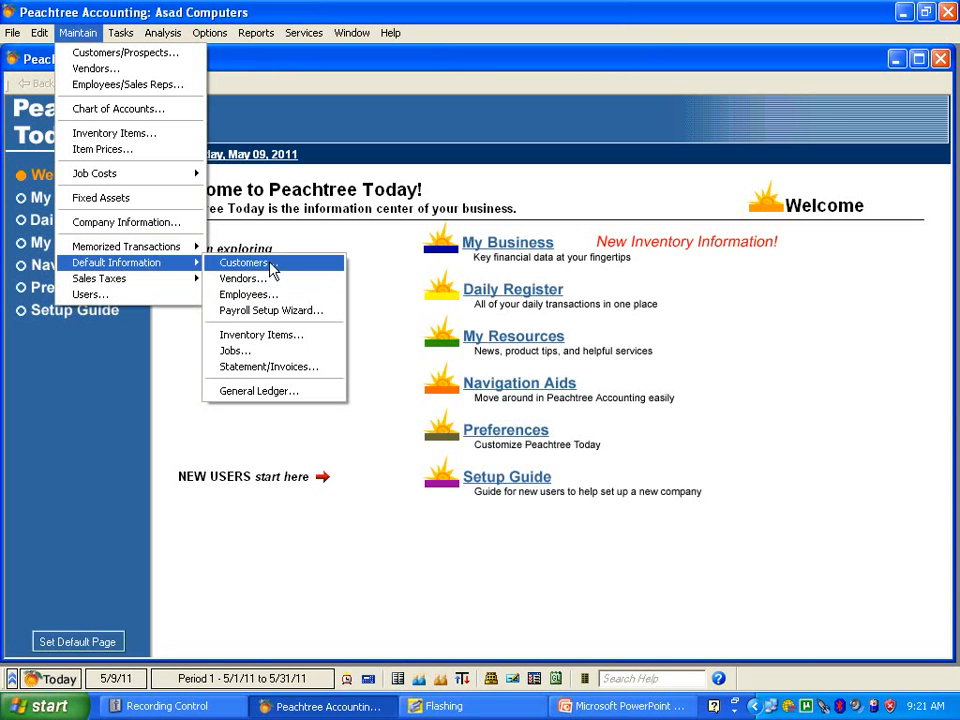
pyautogui.click(240, 279)
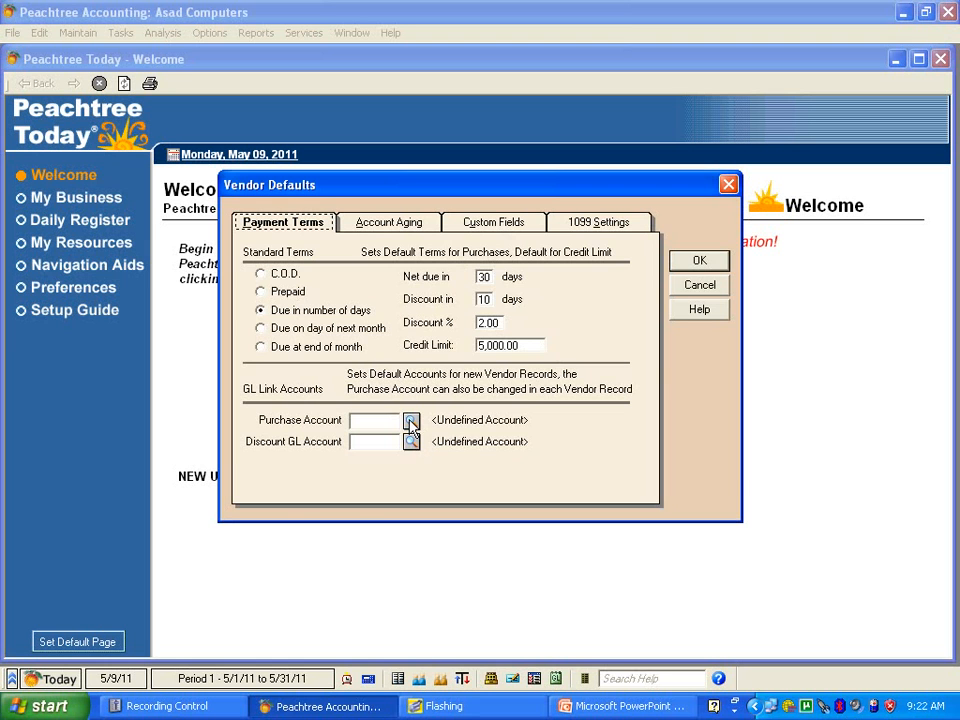
# Start a new general ledger account for the vendor purchase account, with ID 6003 and description Purchases A/C.
pyautogui.click(411, 423)
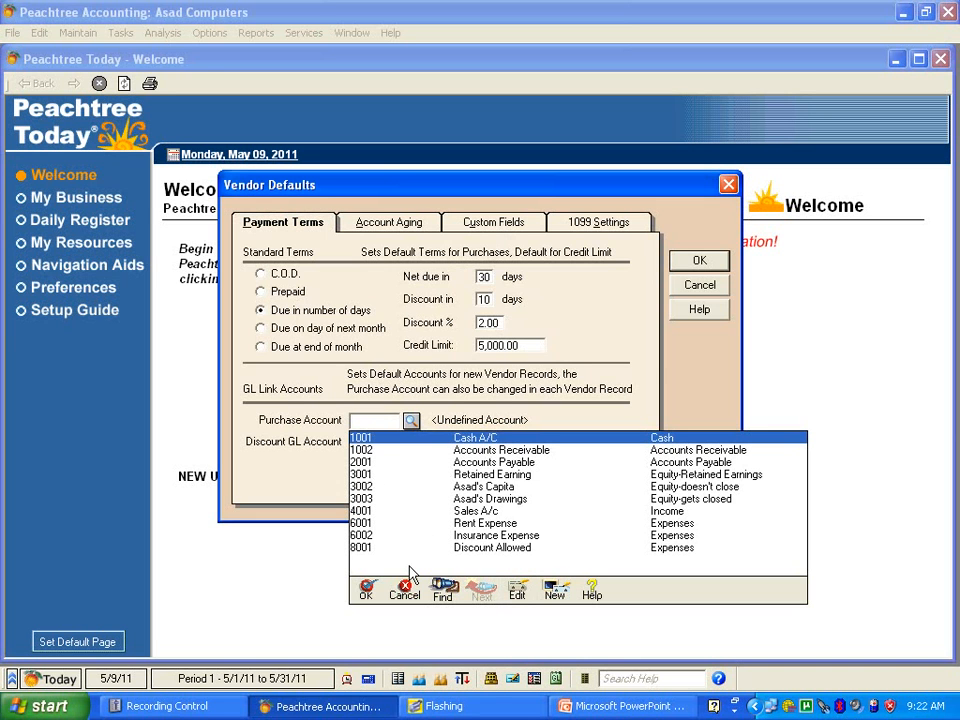
pyautogui.click(555, 592)
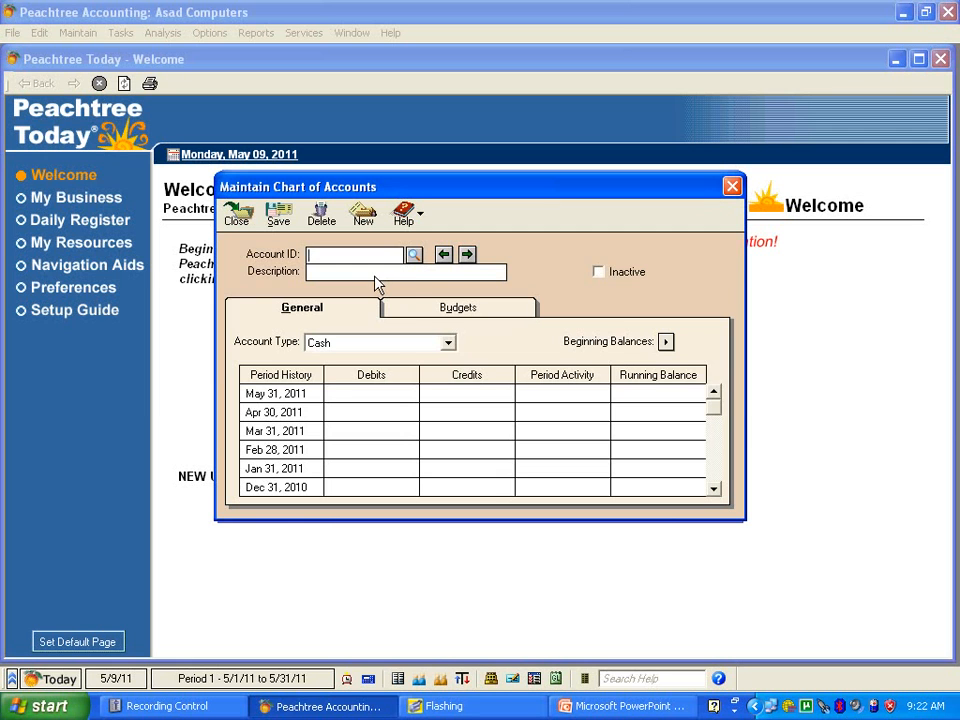
pyautogui.write('6')
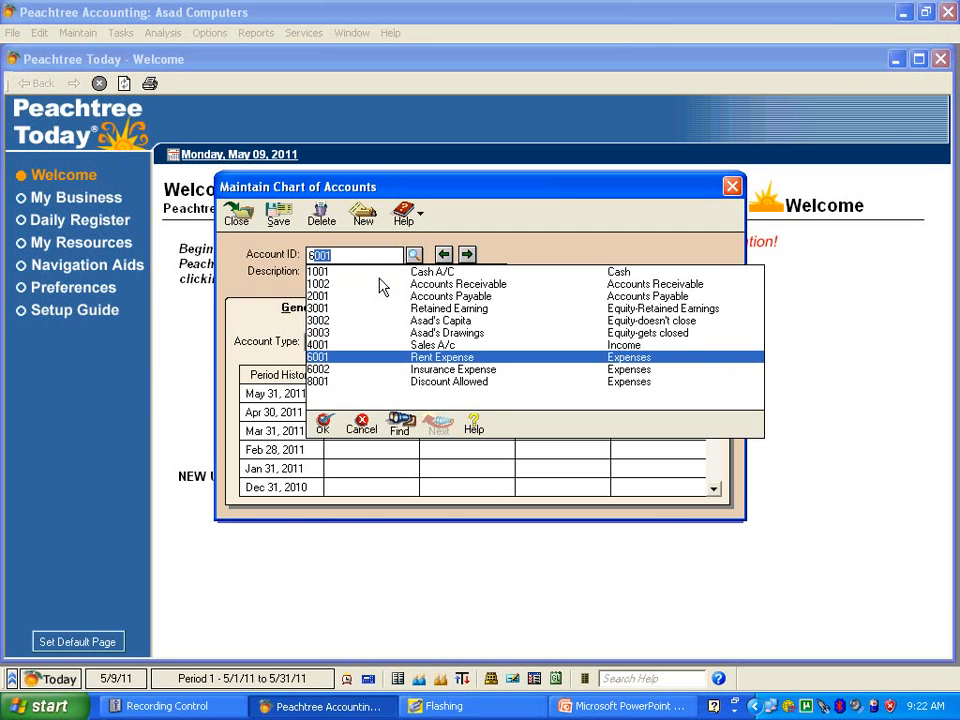
pyautogui.write('00')
pyautogui.write('3')
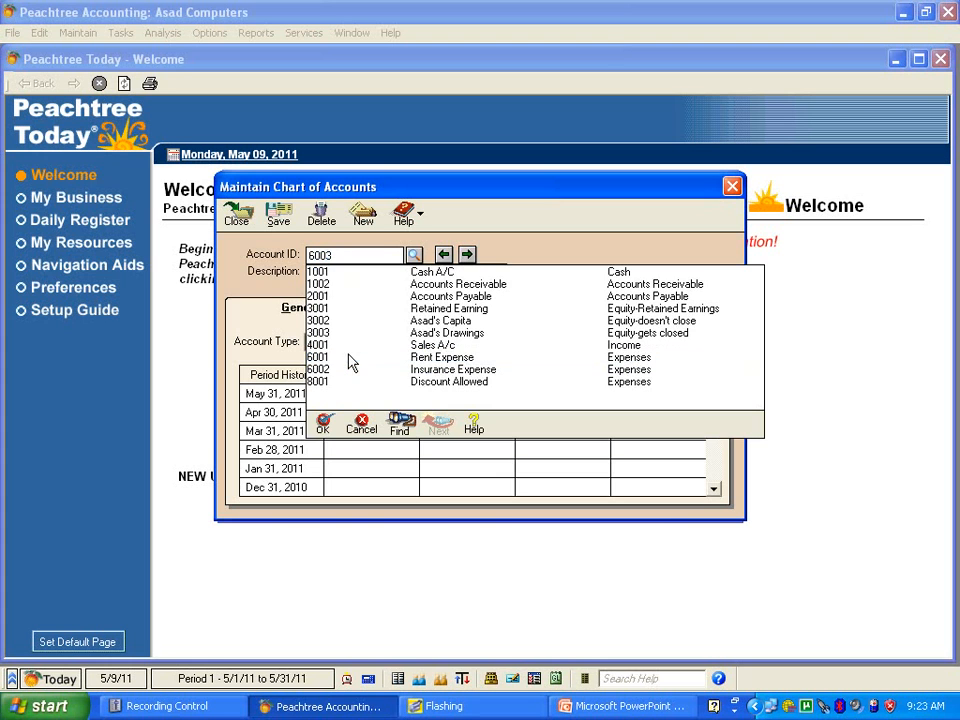
pyautogui.press('Tab')
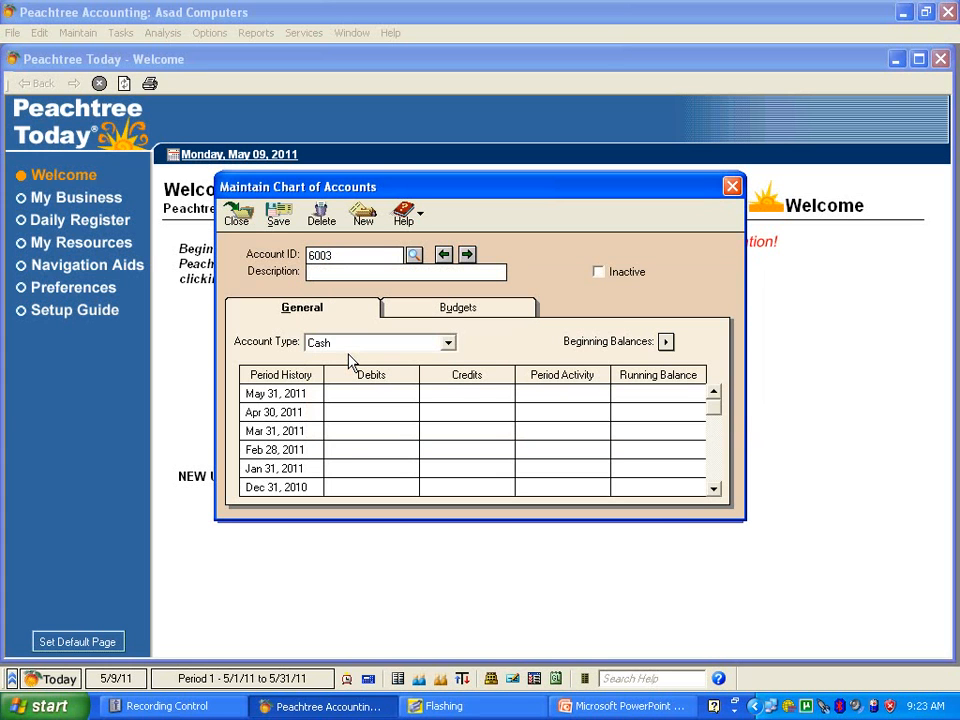
pyautogui.write('Purchases A/')
pyautogui.write('C')
# Set the Purchases A/C account type to Expenses, save the account and return to the vendor defaults.
pyautogui.click(448, 344)
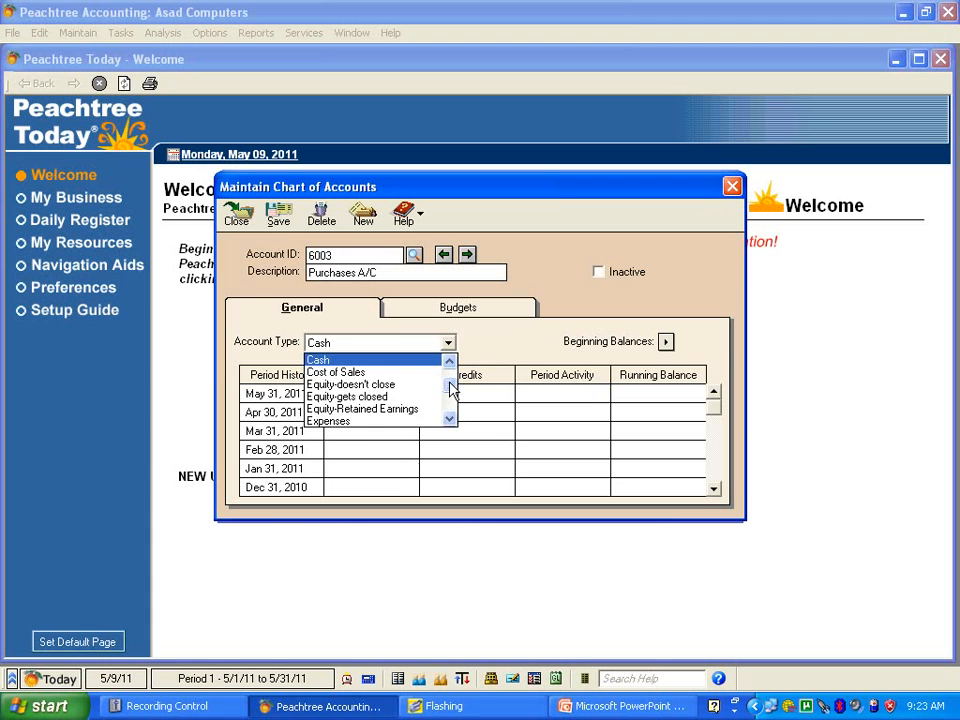
pyautogui.click(364, 421)
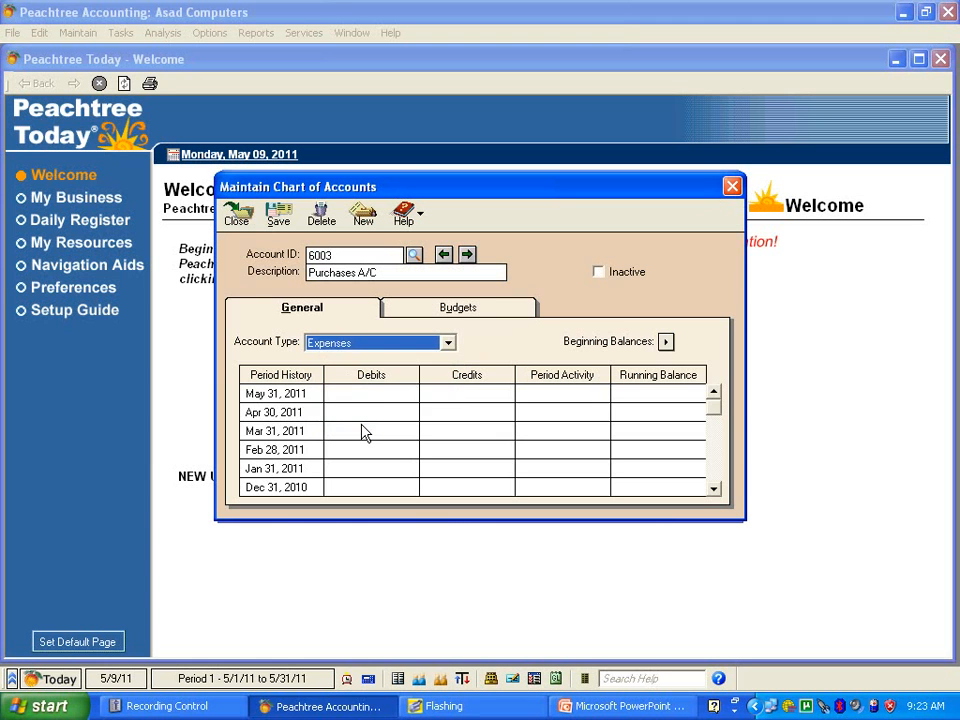
pyautogui.click(279, 216)
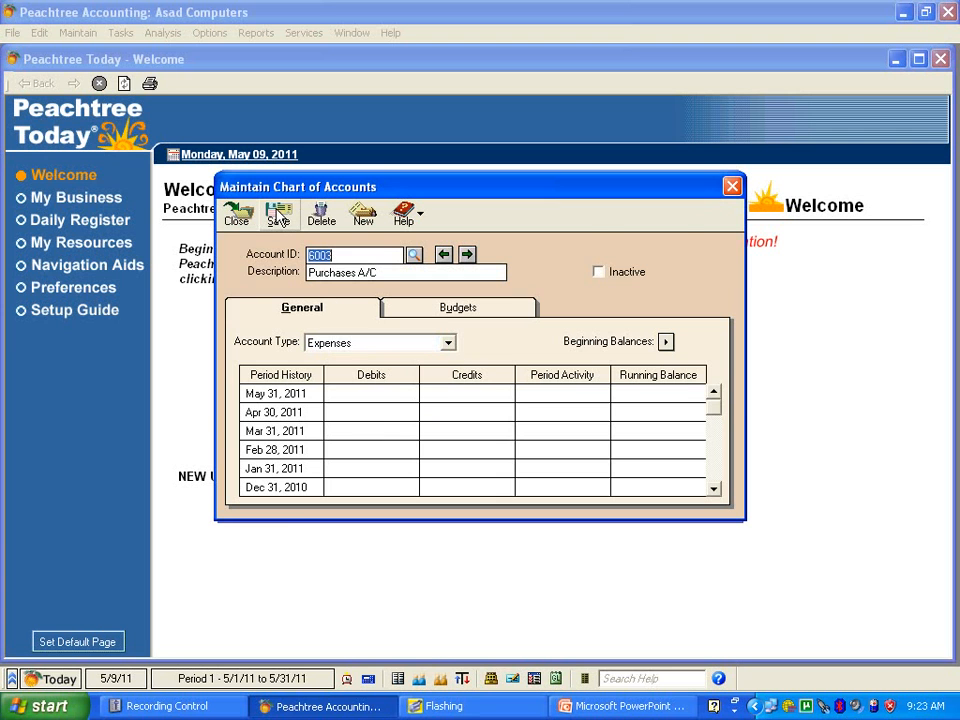
pyautogui.click(732, 187)
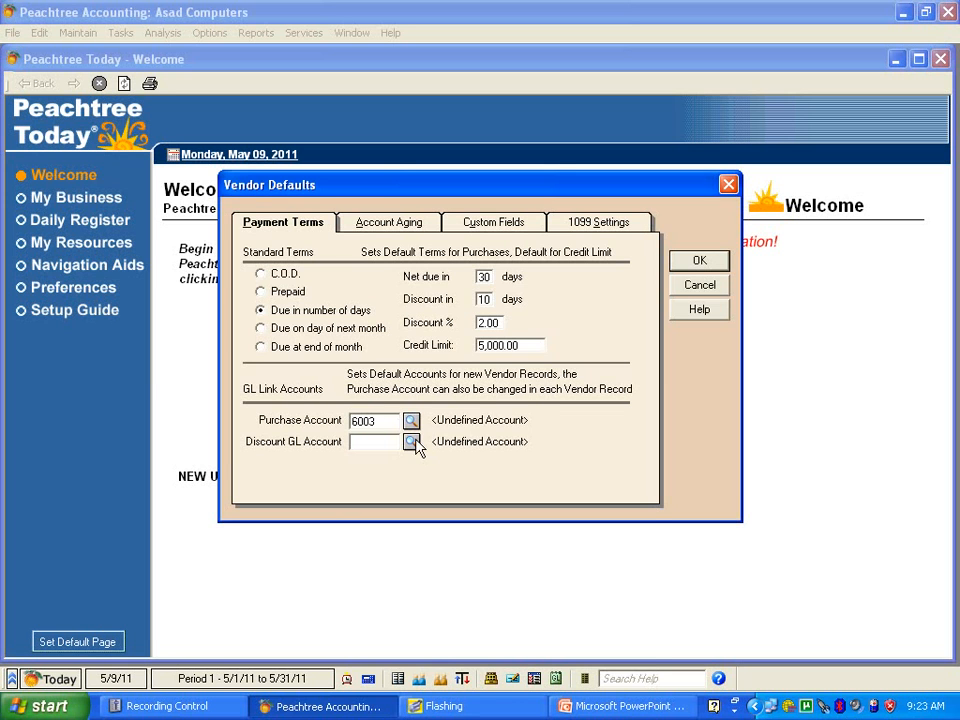
# Start a new general ledger account for the vendor discount account, with ID 7001 and description Discount Received.
pyautogui.click(415, 441)
pyautogui.click(413, 446)
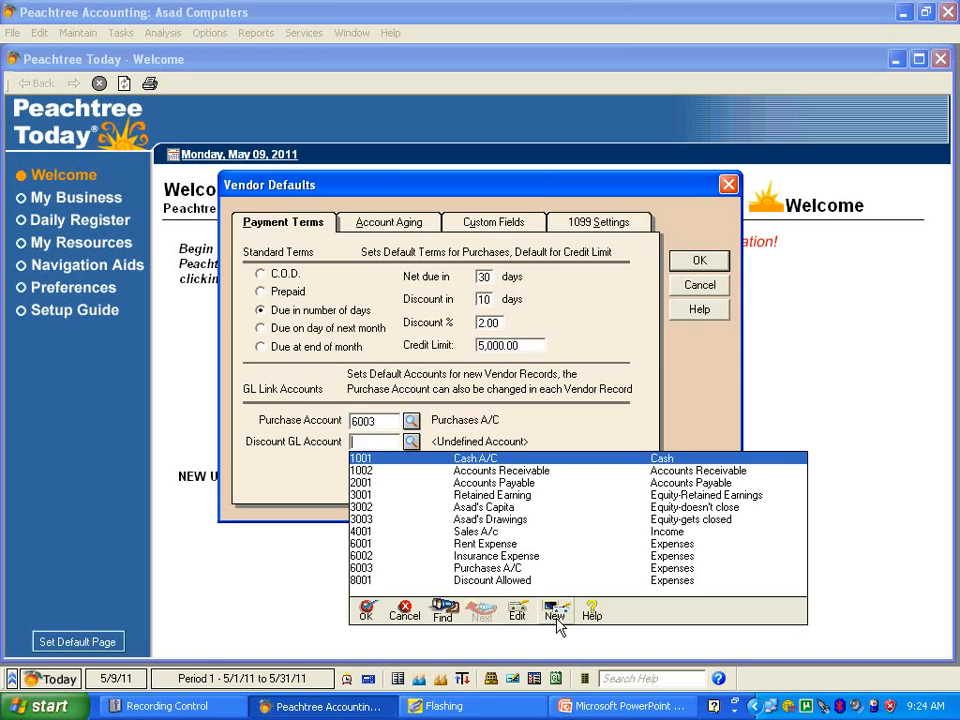
pyautogui.click(548, 612)
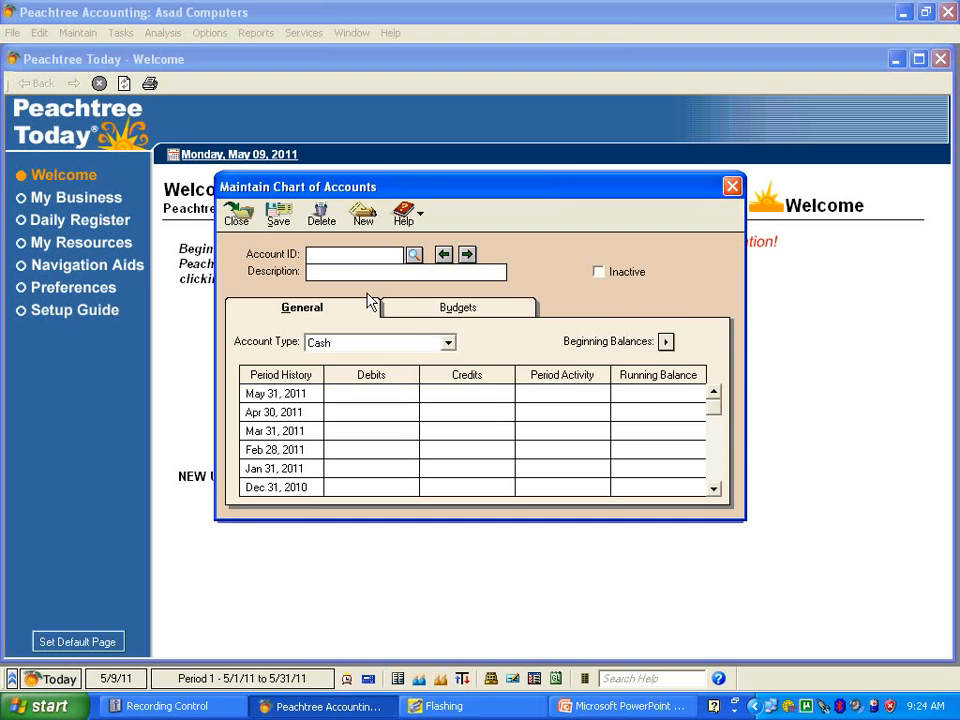
pyautogui.write('700')
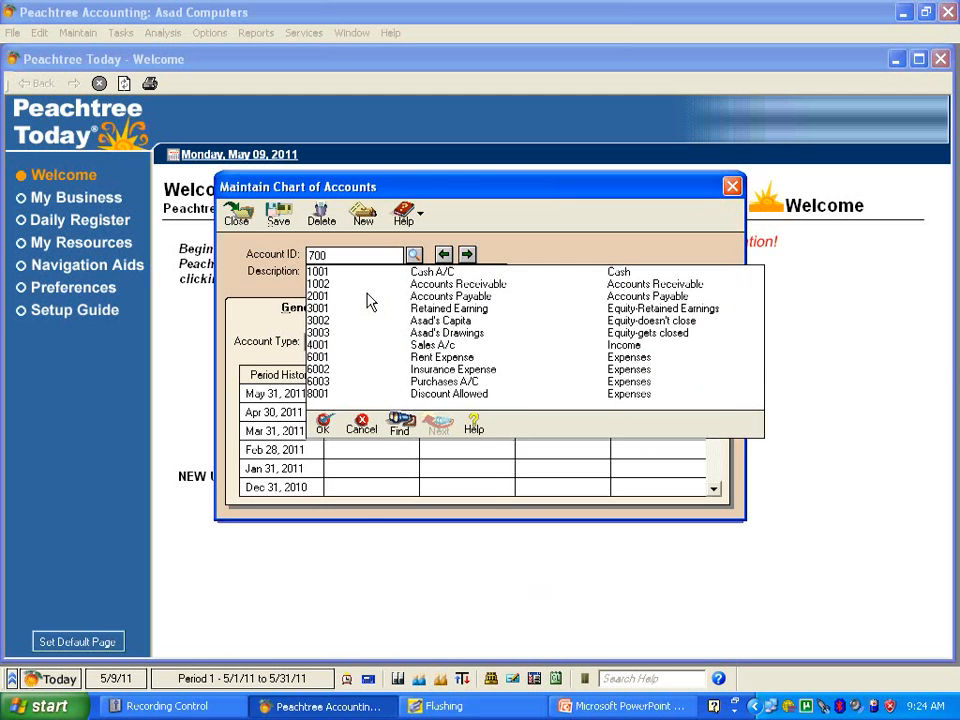
pyautogui.write('1')
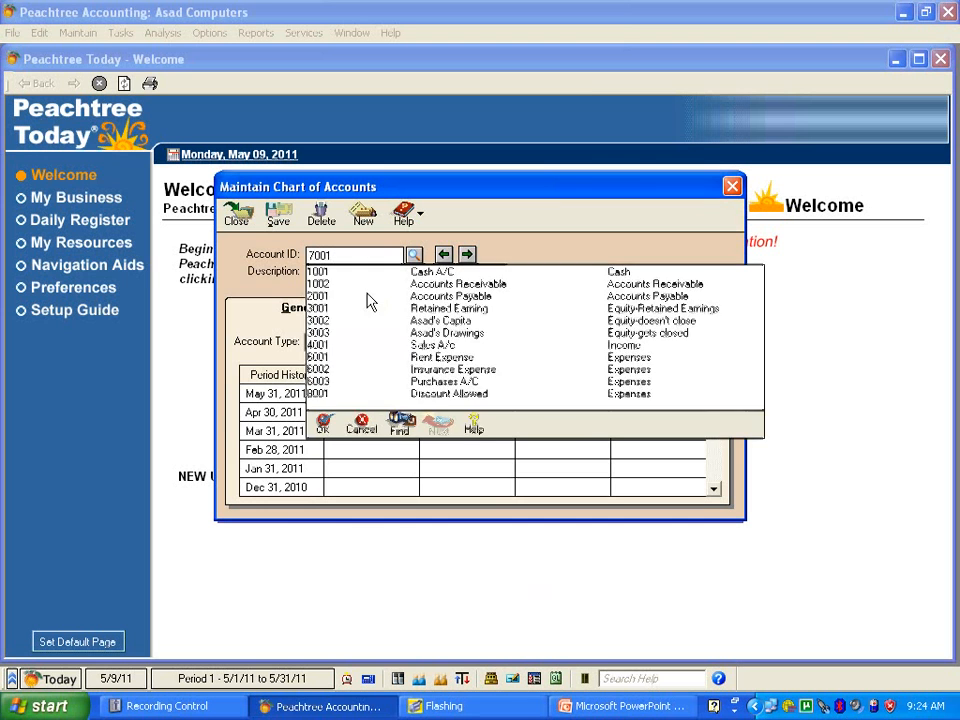
pyautogui.press('Tab')
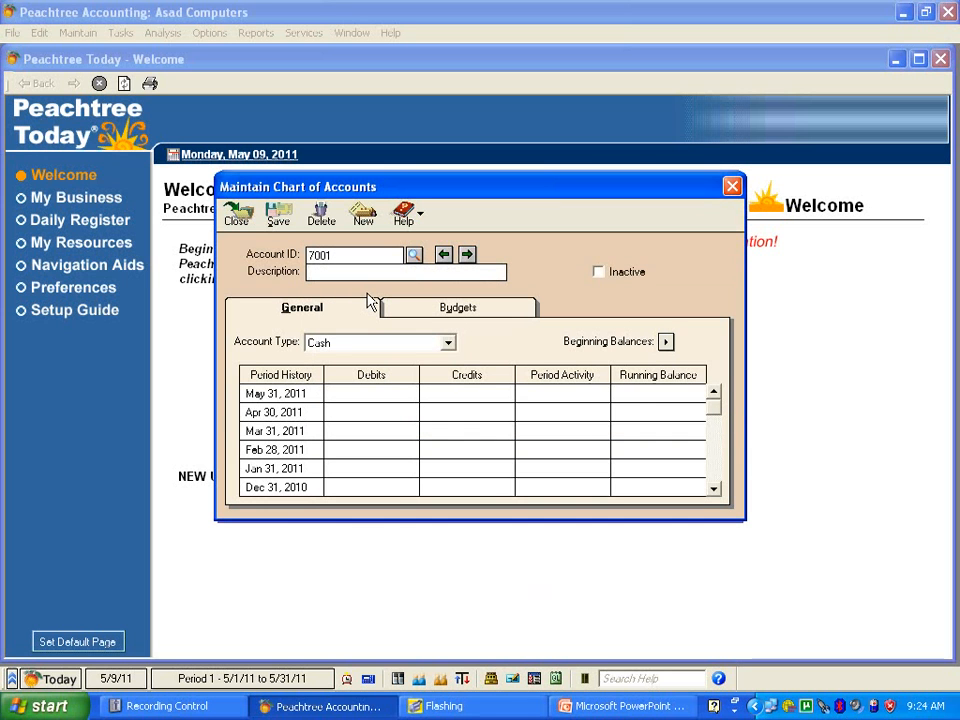
pyautogui.write('Discount R')
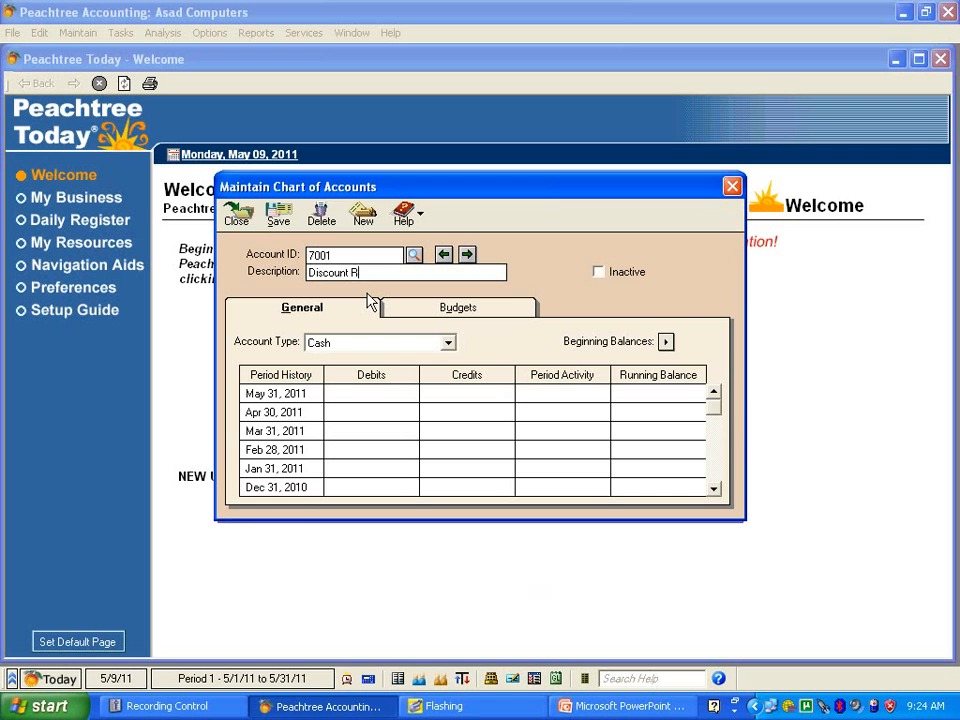
pyautogui.write('eceived')
# Set the Discount Received account type to Income, save the account and return to the vendor defaults.
pyautogui.click(449, 343)
pyautogui.moveTo(451, 386); pyautogui.dragTo(451, 396)
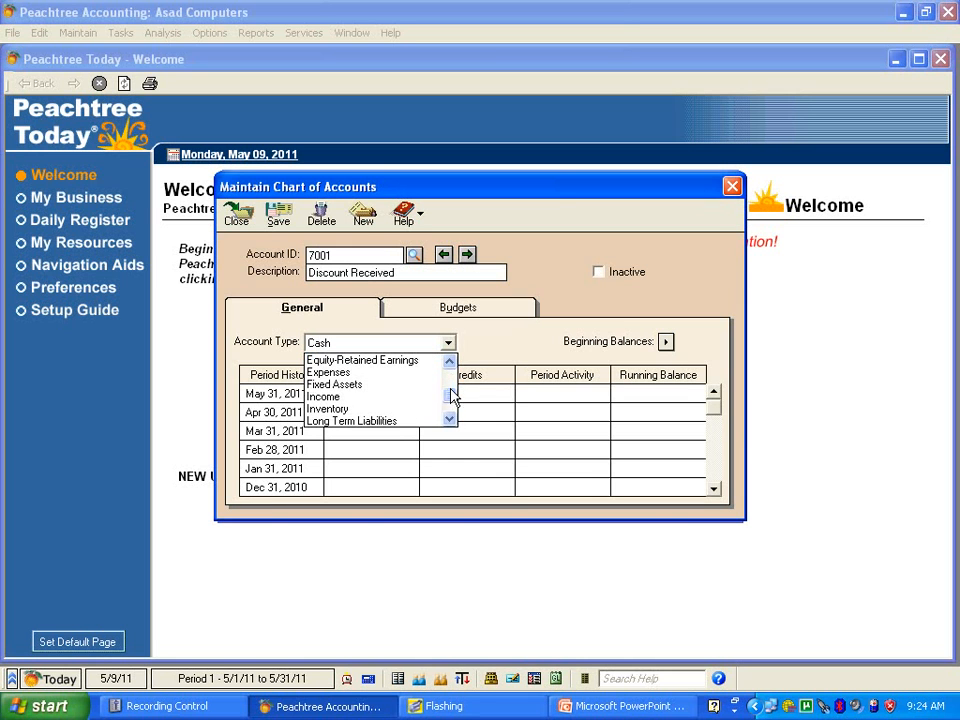
pyautogui.click(388, 397)
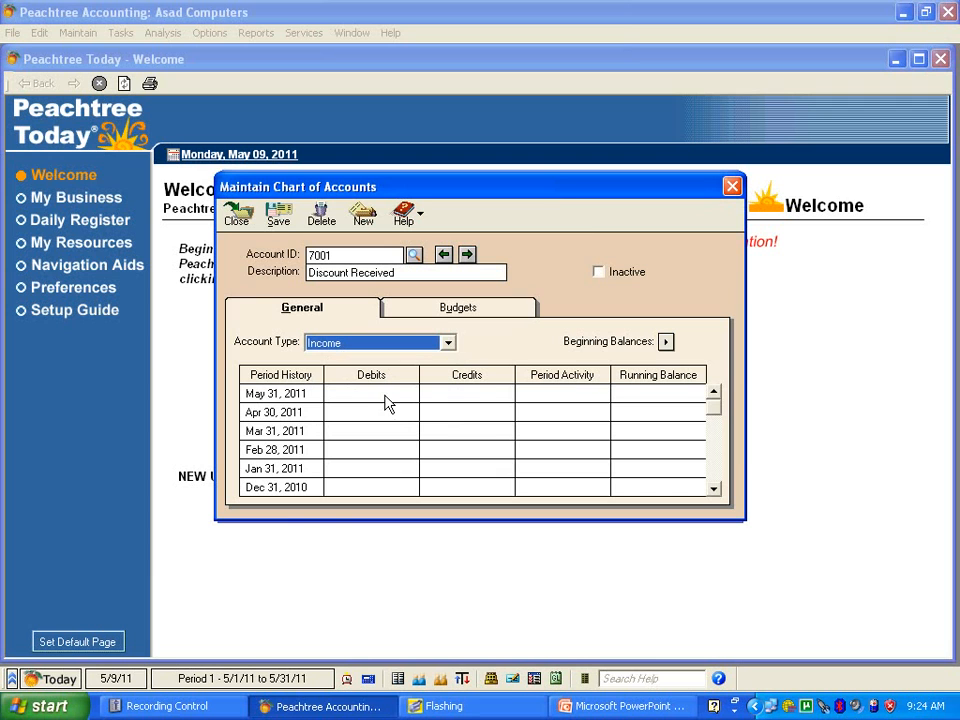
pyautogui.click(279, 212)
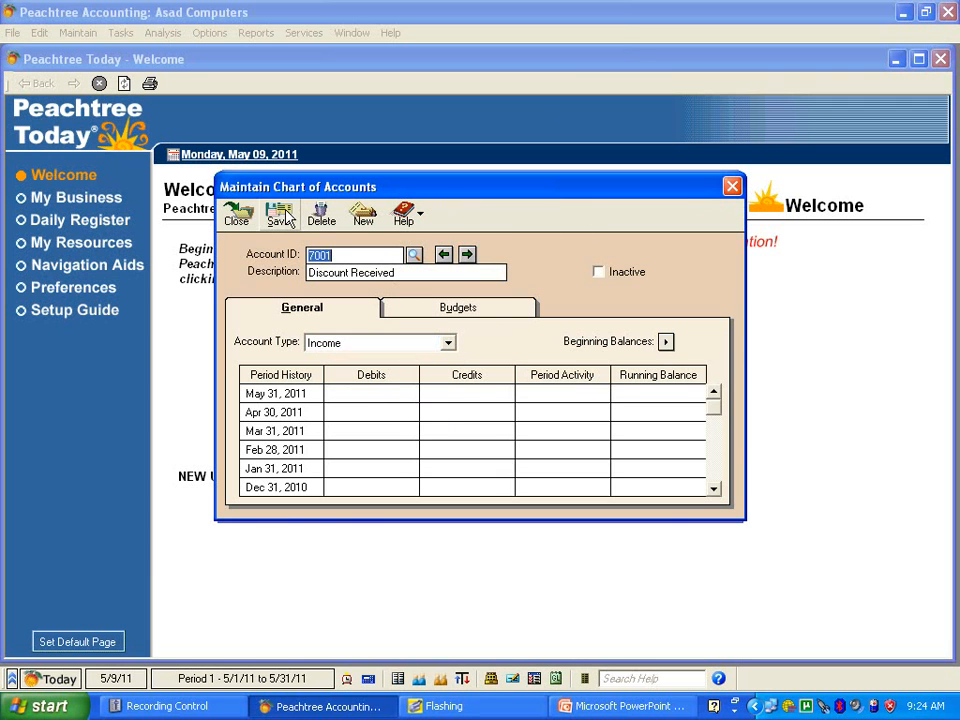
pyautogui.click(733, 188)
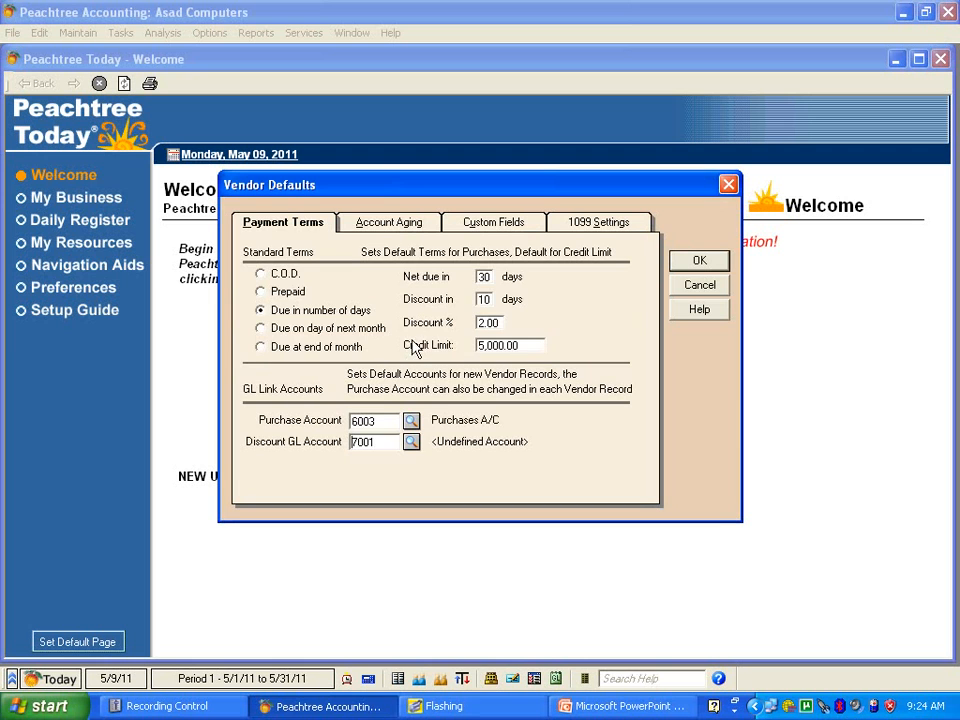
# Review the vendor account aging, custom fields and 1099 settings, and accept the vendor defaults.
pyautogui.click(388, 224)
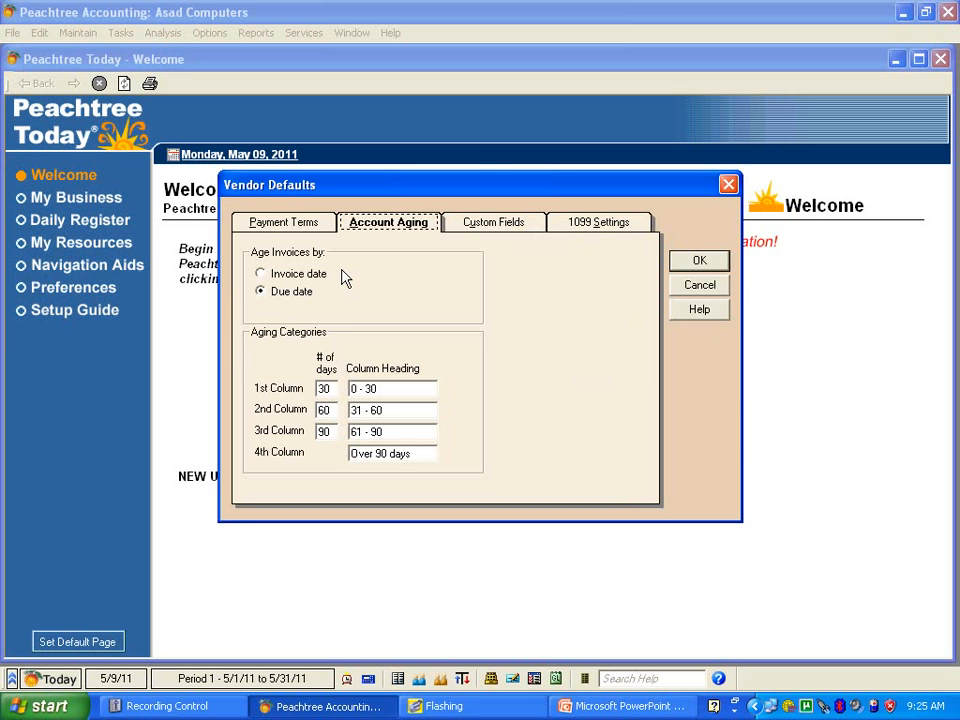
pyautogui.click(491, 230)
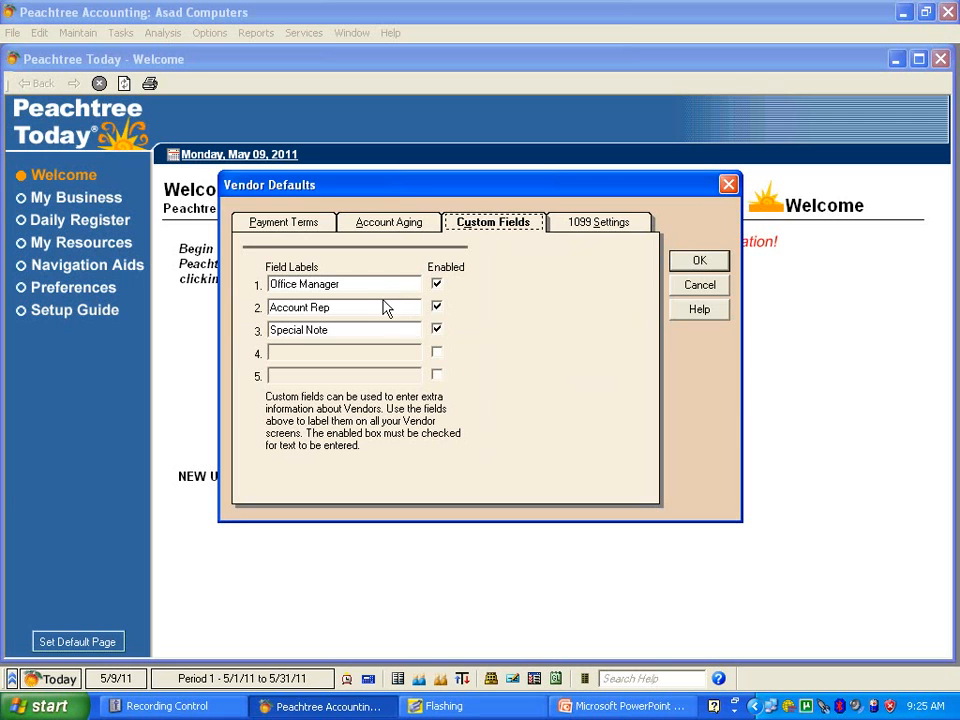
pyautogui.click(607, 230)
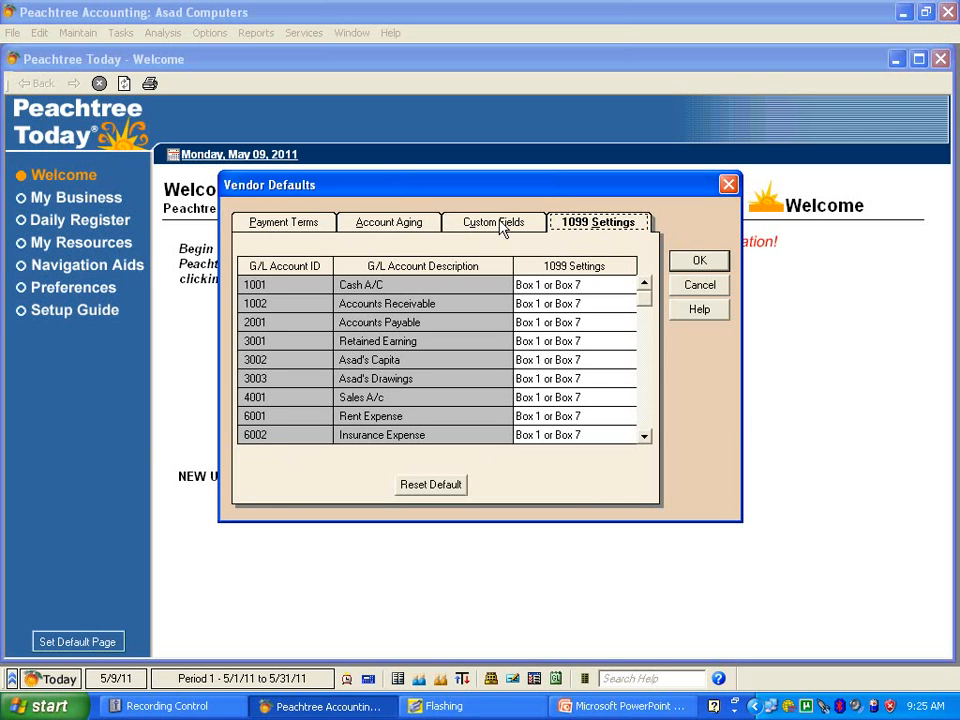
pyautogui.click(684, 266)
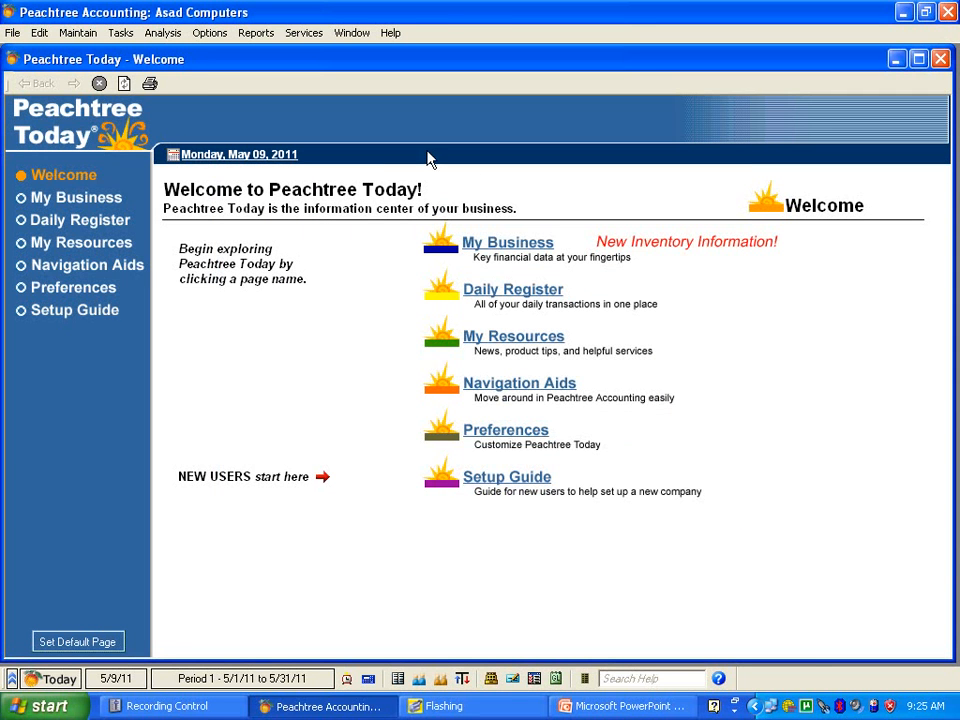